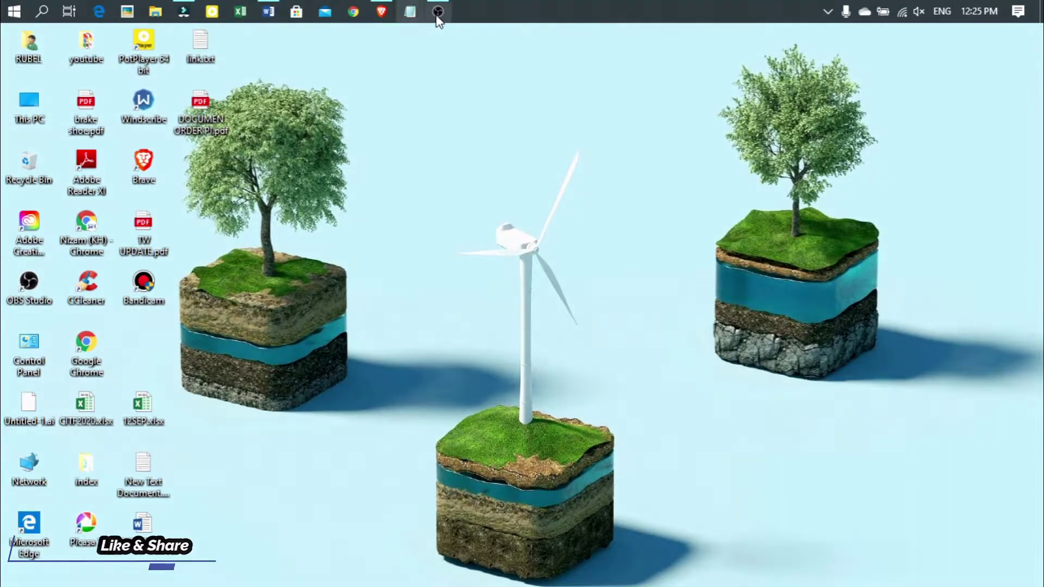
- Switch to Wondershare Filmora and import the video file Cars - 1900.mp4 into the project media
click(183, 11)
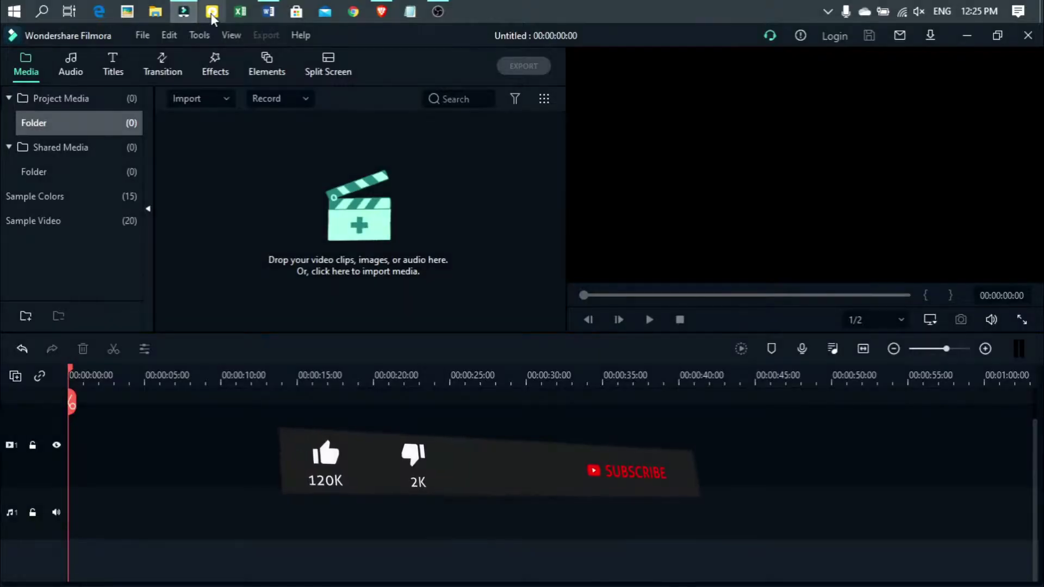
click(354, 217)
click(170, 155)
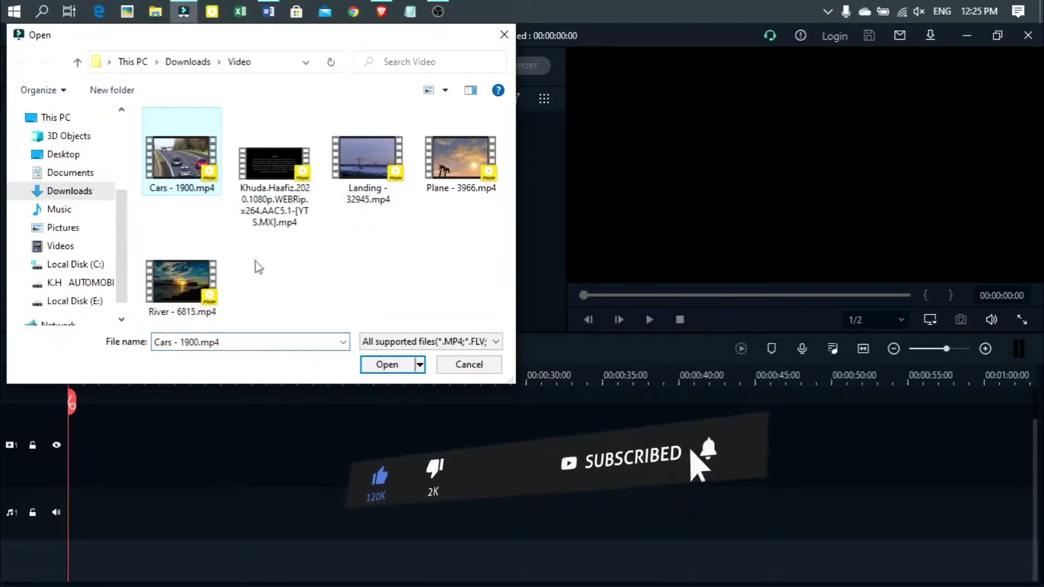
click(382, 365)
click(384, 366)
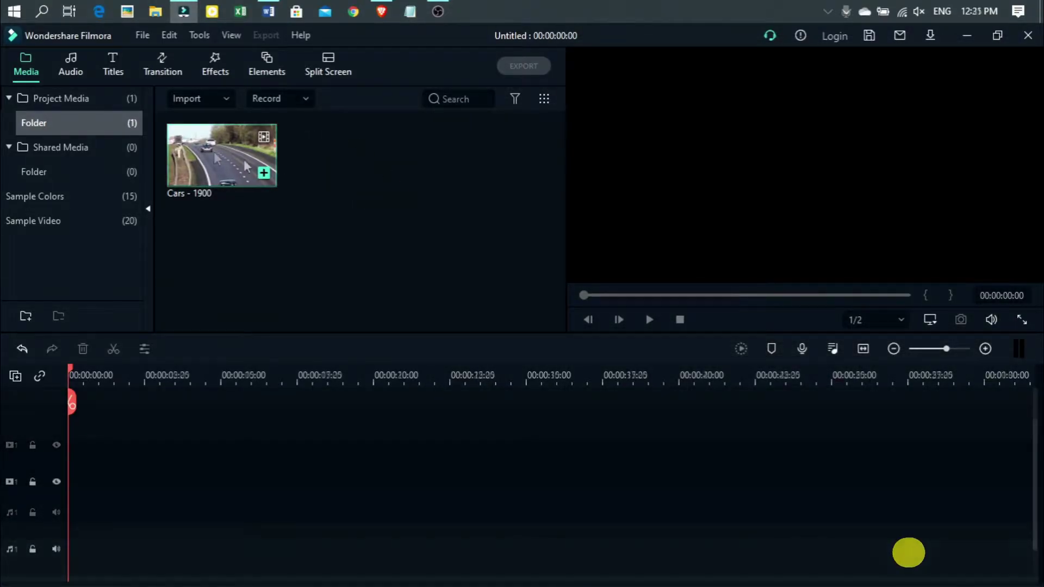
- Place the Cars - 1900 clip at the start of video track 1 and a second copy on video track 2
drag(214, 151, 82, 508)
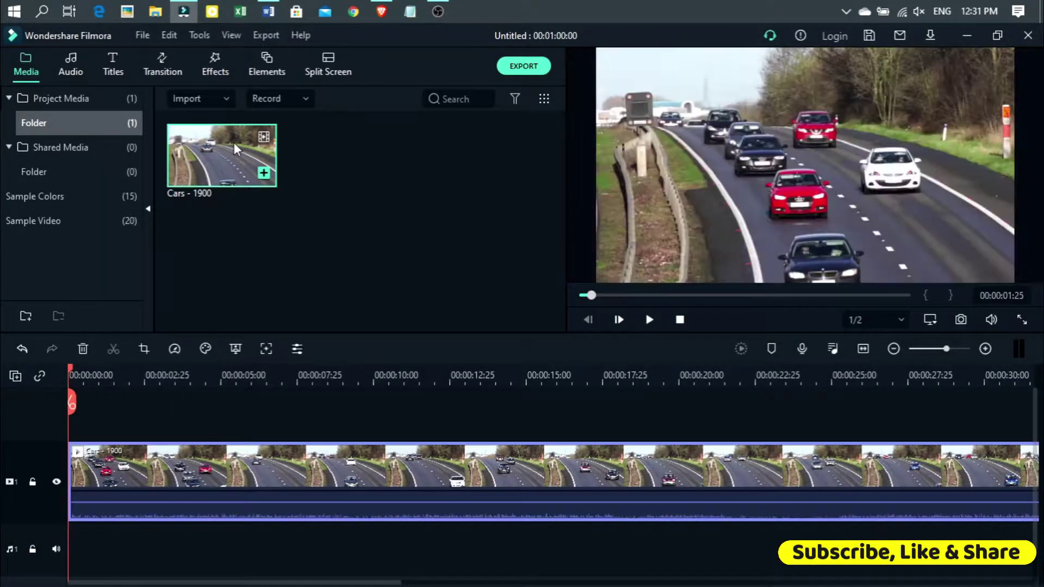
drag(117, 438, 54, 433)
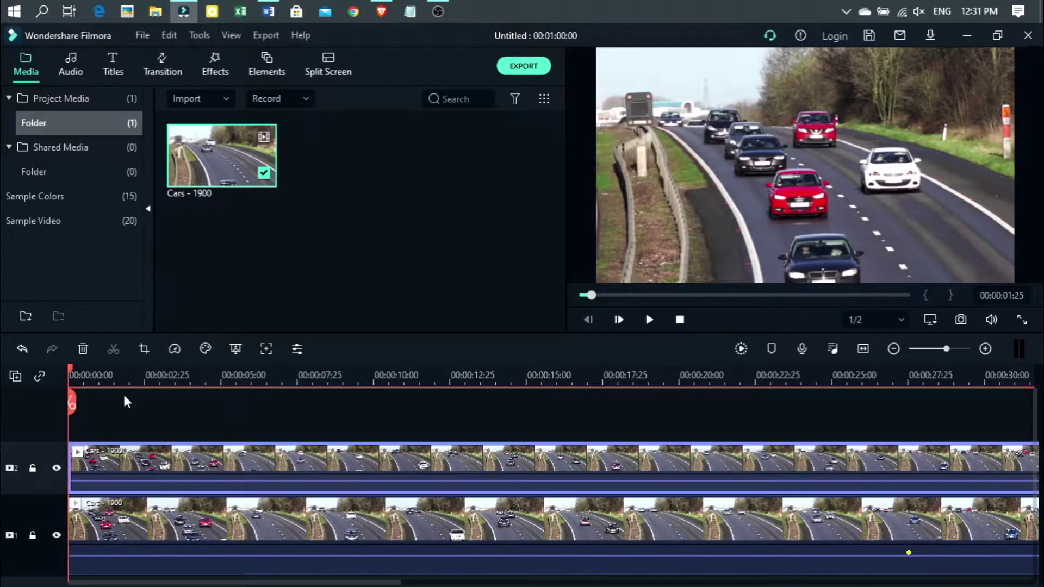
- Lock and hide video track 2, and restore it to unlocked and visible
click(32, 467)
click(57, 468)
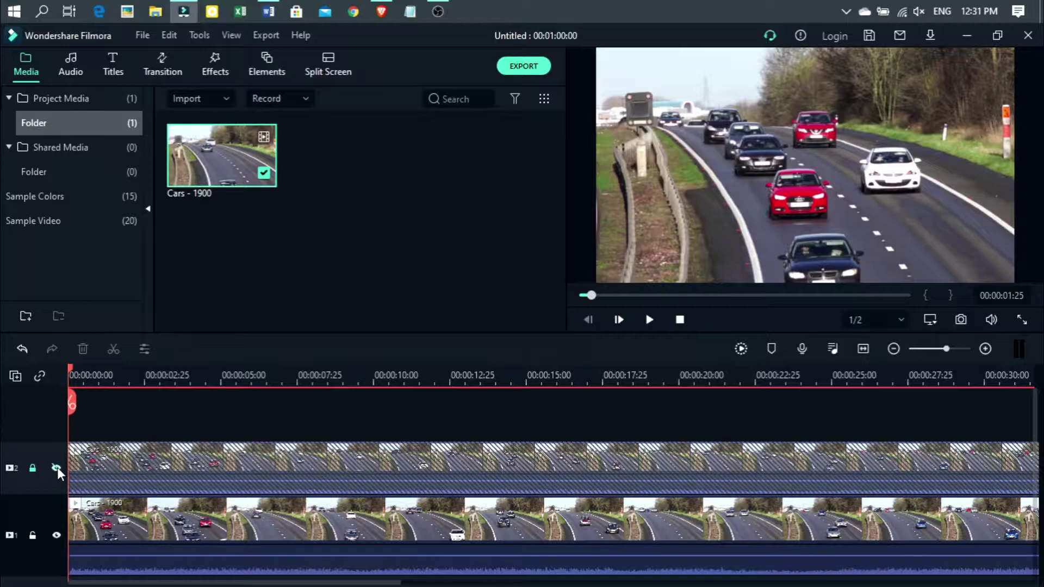
click(32, 468)
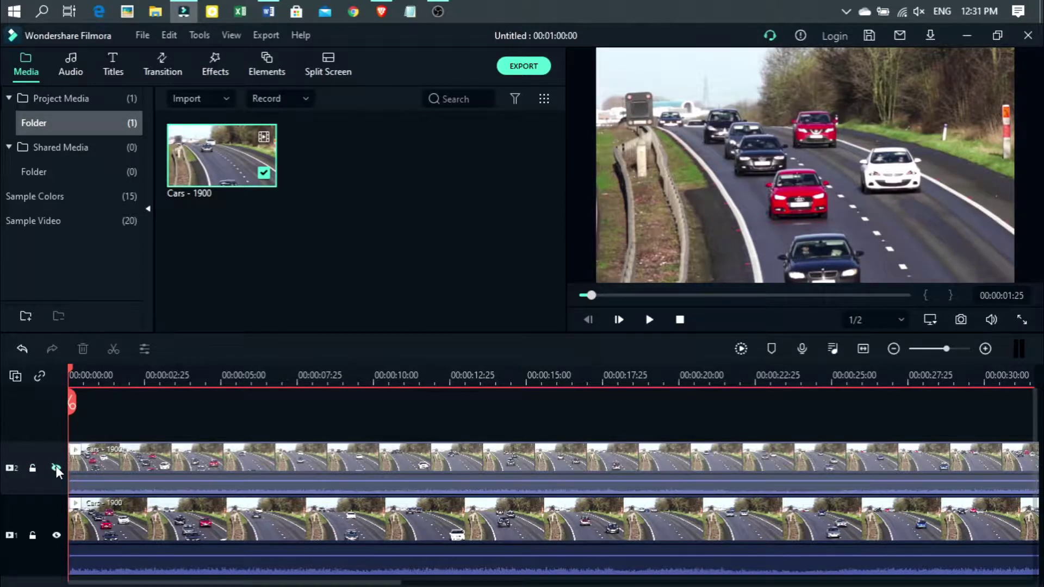
click(57, 468)
- Split both Cars - 1900 clips at 00:00:03:06 and delete the parts before the cut
mouse_move(73, 373)
mouse_down()
mouse_move(142, 397)
mouse_move(129, 399)
mouse_move(133, 365)
mouse_move(116, 378)
mouse_move(68, 369)
mouse_up()
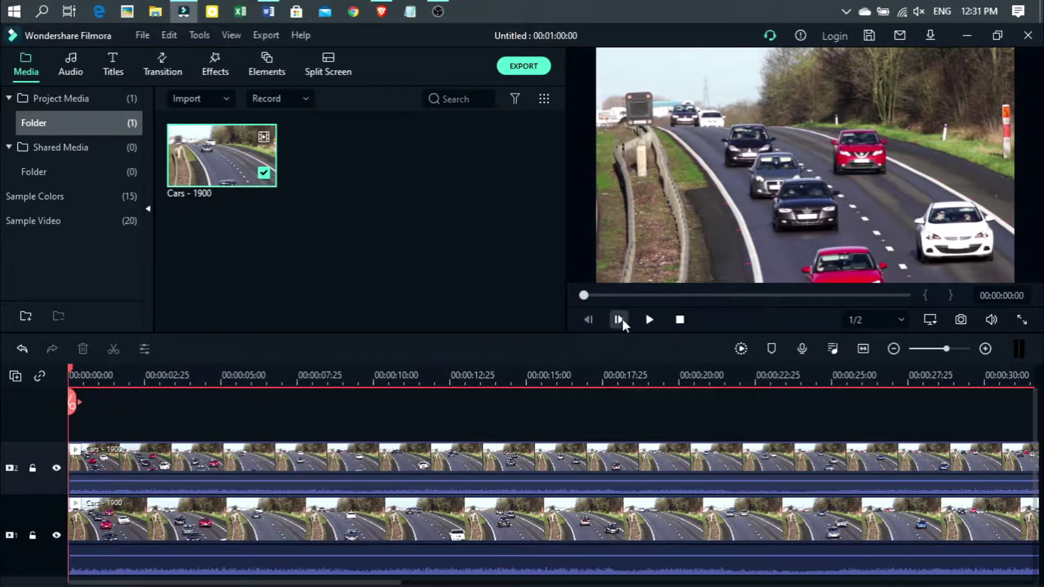
click(647, 321)
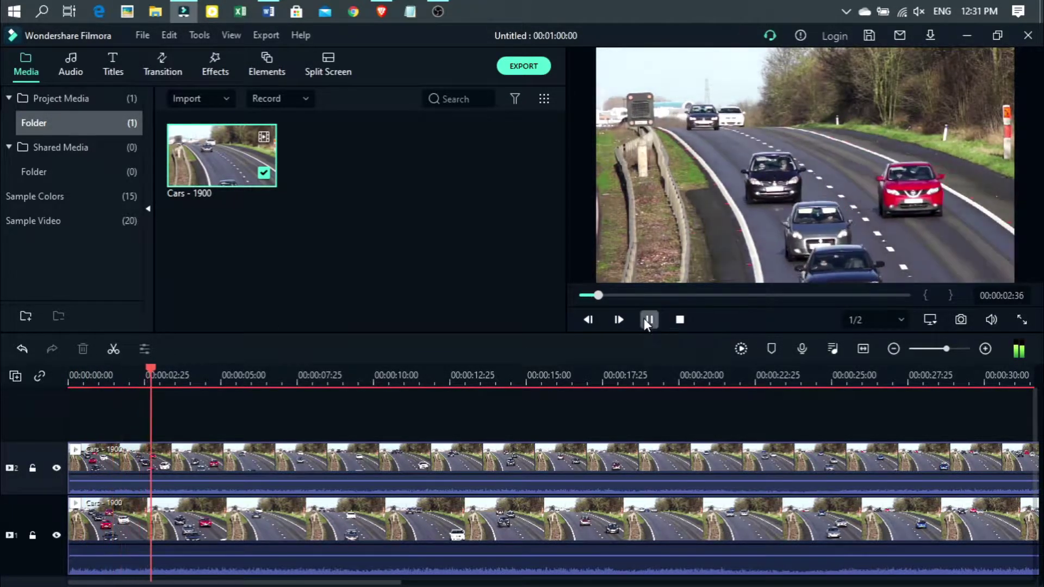
click(647, 321)
click(163, 403)
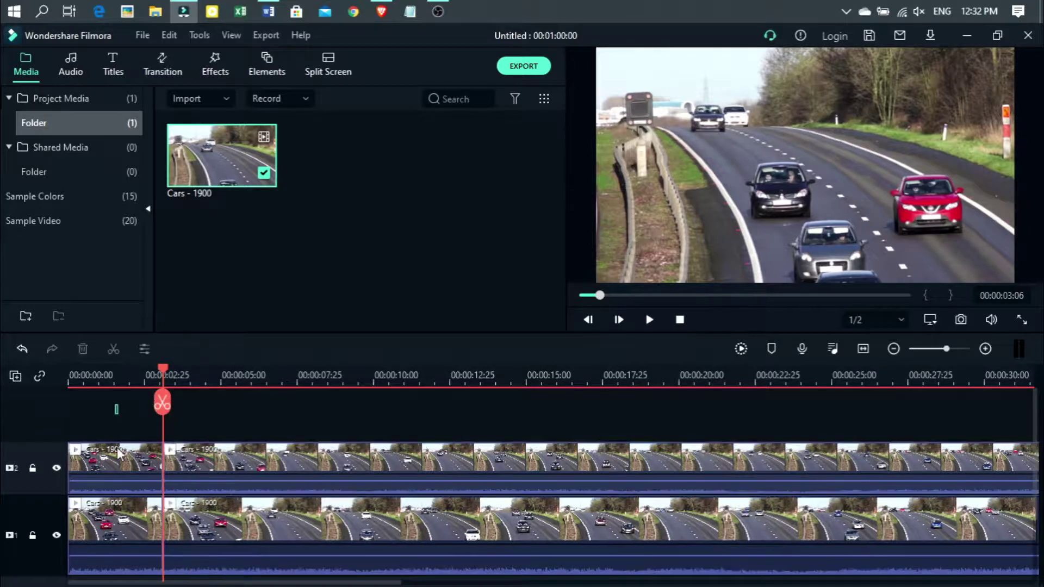
drag(117, 425, 122, 582)
key(Delete)
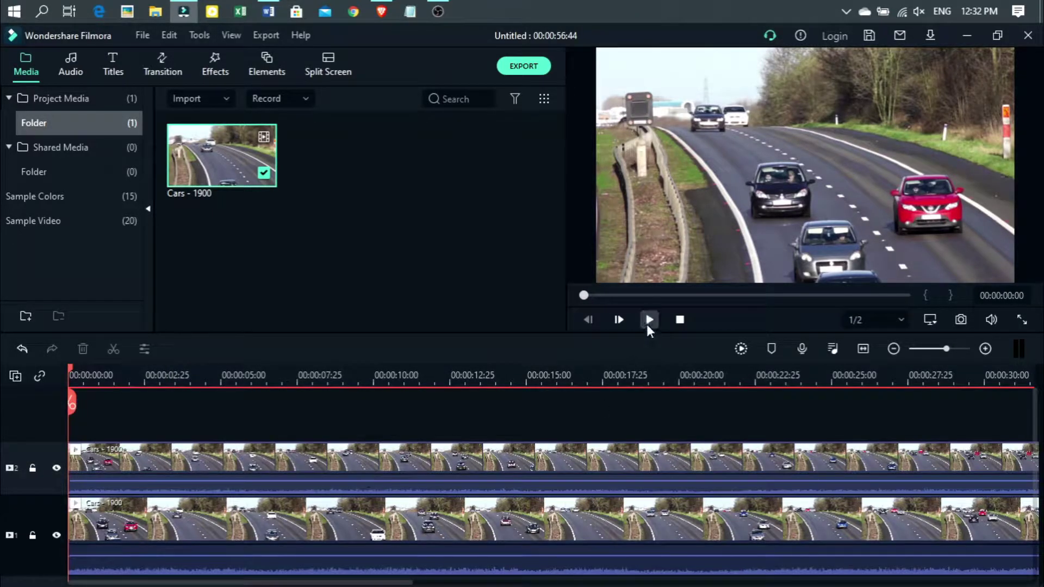
- Play the timeline to 00:00:09:27, split both clips there and delete everything after the cut
click(649, 322)
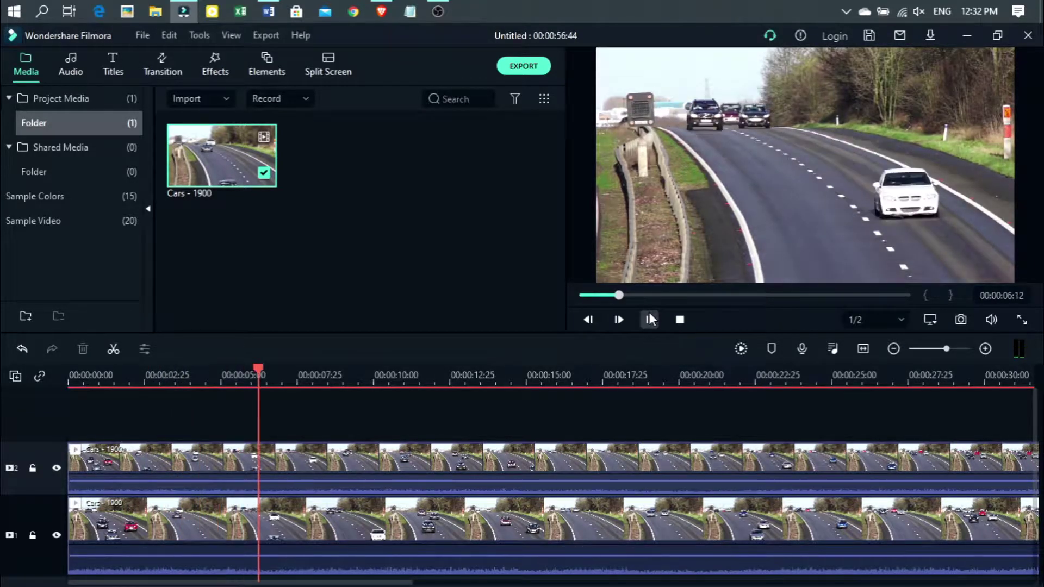
click(651, 321)
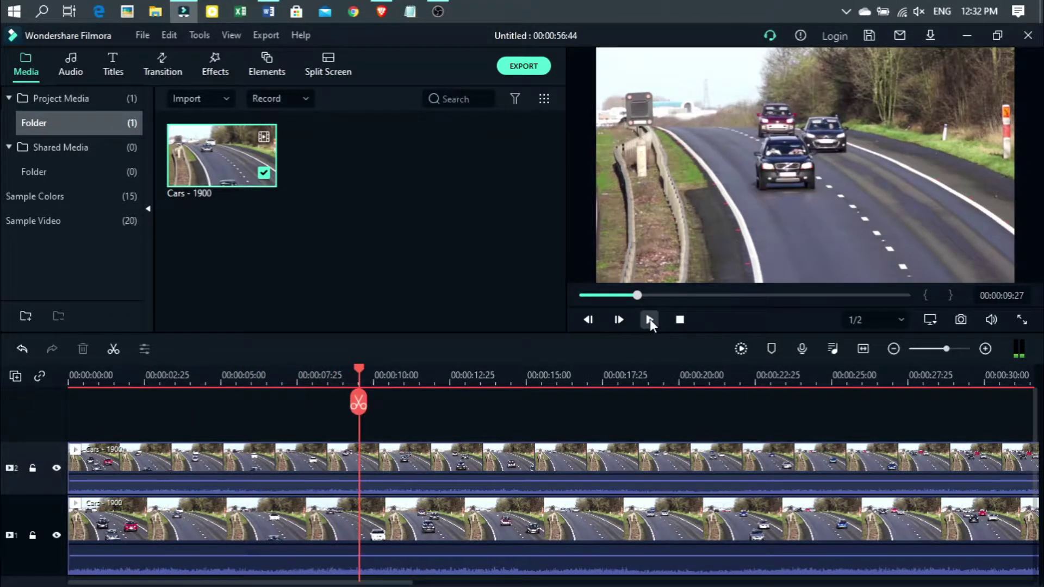
click(358, 402)
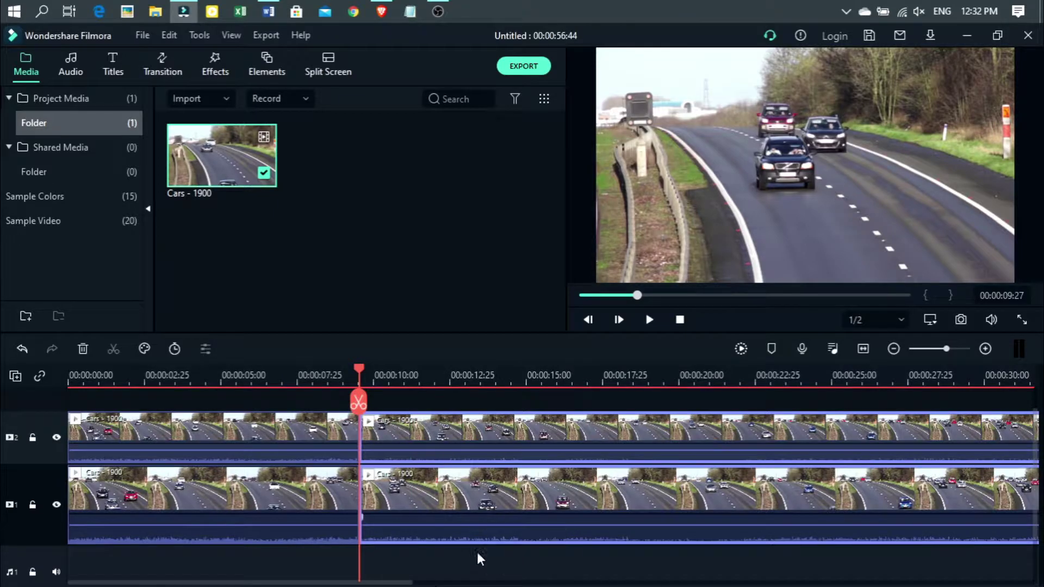
scroll(478, 550, up, 1)
key(Delete)
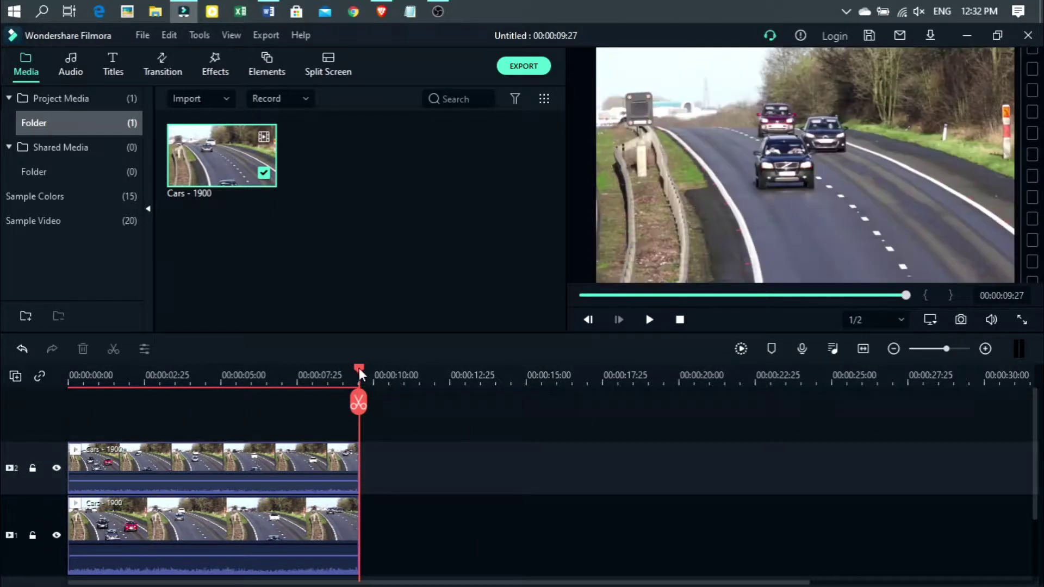
scroll(598, 484, down, 1)
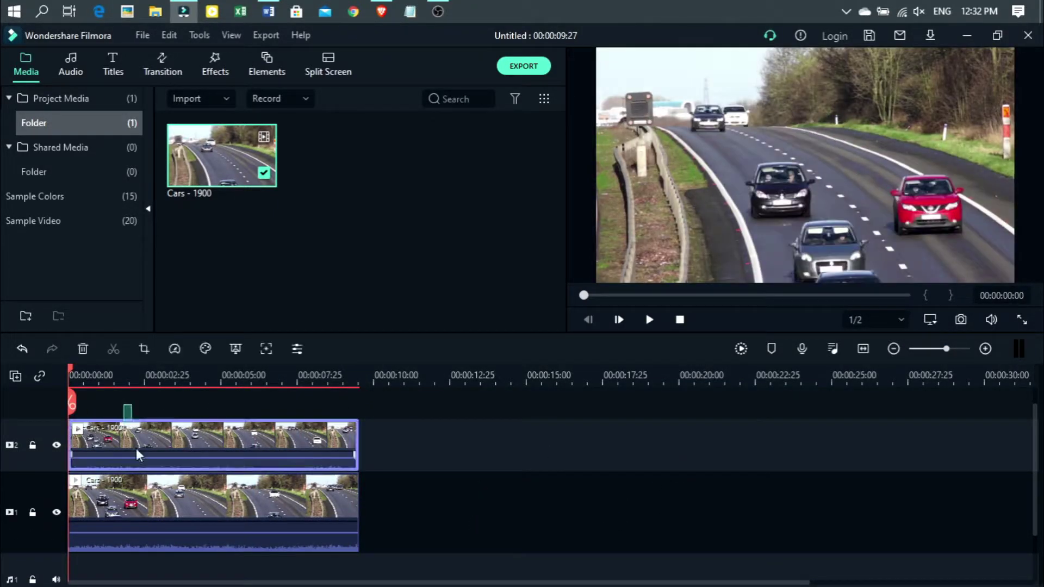
scroll(589, 402, down, 1)
scroll(494, 464, up, 2)
click(178, 537)
drag(178, 537, 145, 393)
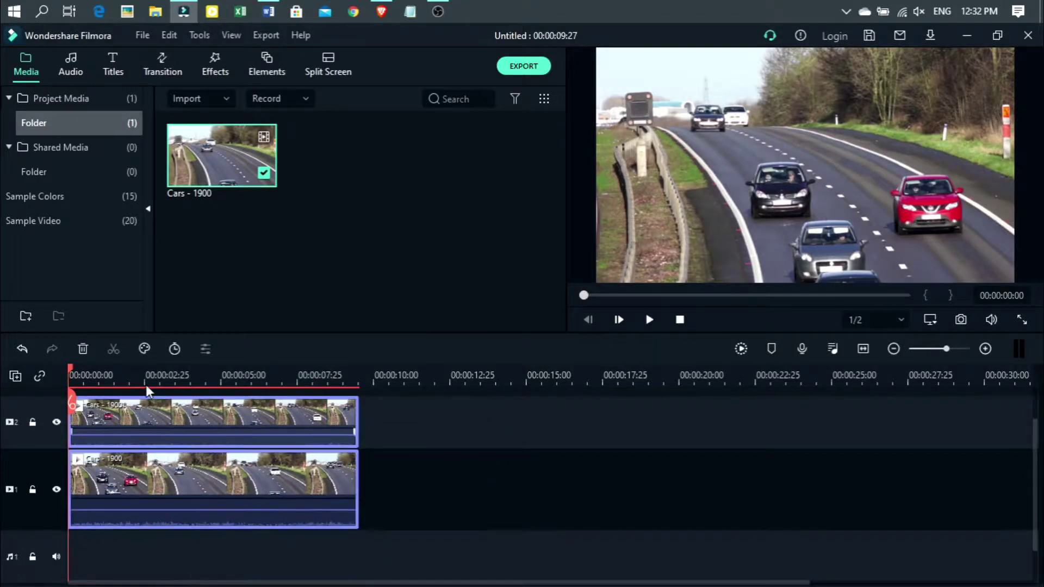
click(174, 350)
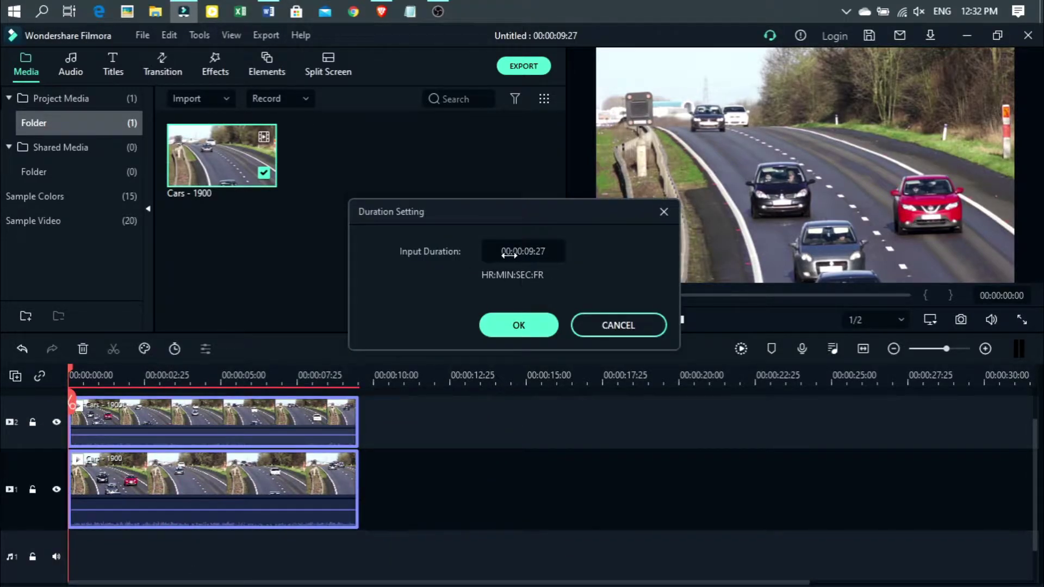
click(618, 324)
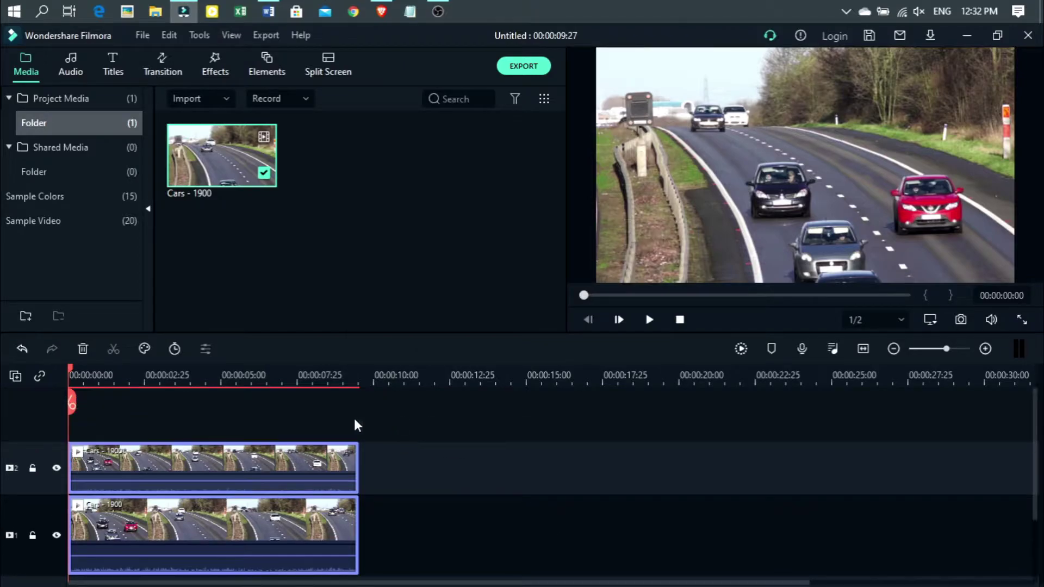
- Hide video track 2 and slow the clip on video track 1 to 0.5x speed
click(56, 468)
click(184, 531)
click(175, 348)
mouse_move(307, 409)
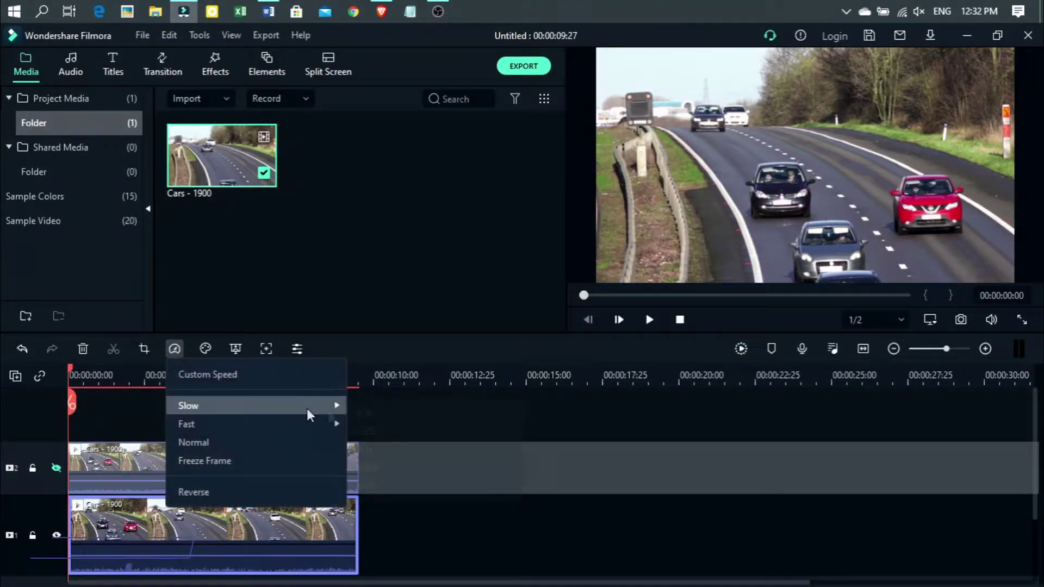
click(425, 413)
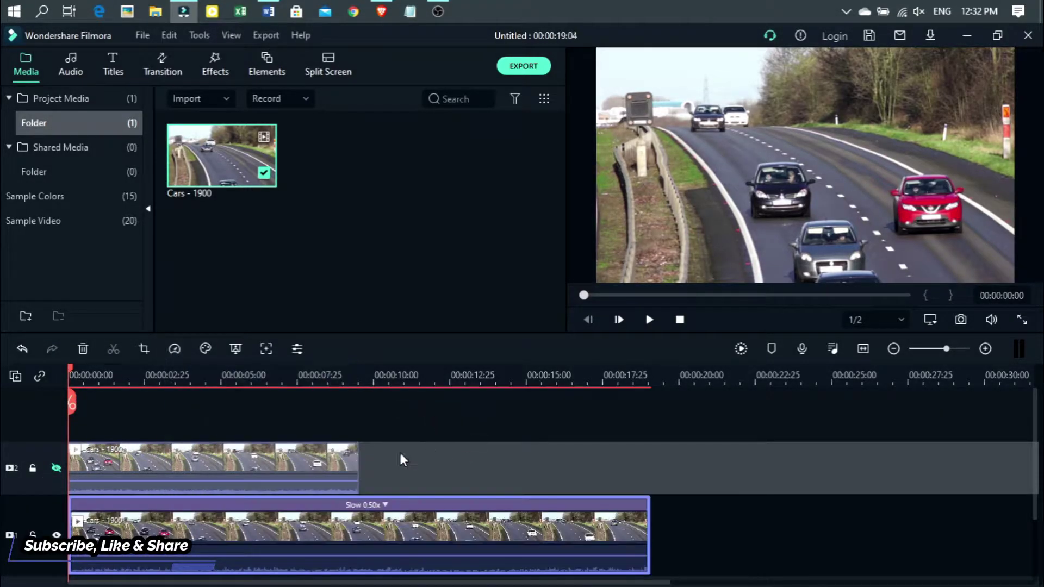
- Hide video track 1, show video track 2 and slow its clip to 0.5x speed
click(56, 535)
click(57, 468)
click(144, 451)
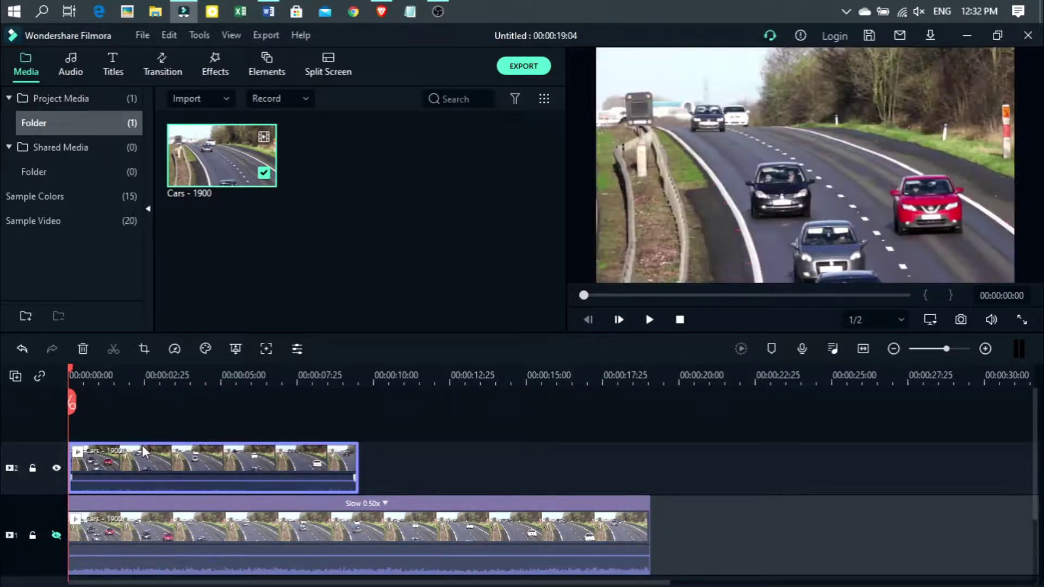
click(174, 348)
mouse_move(205, 409)
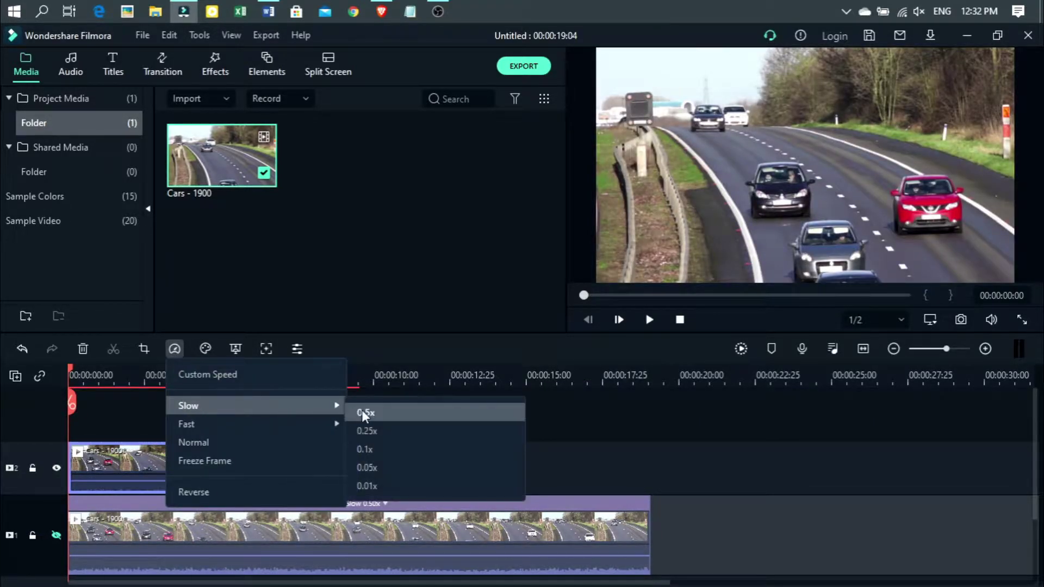
click(363, 412)
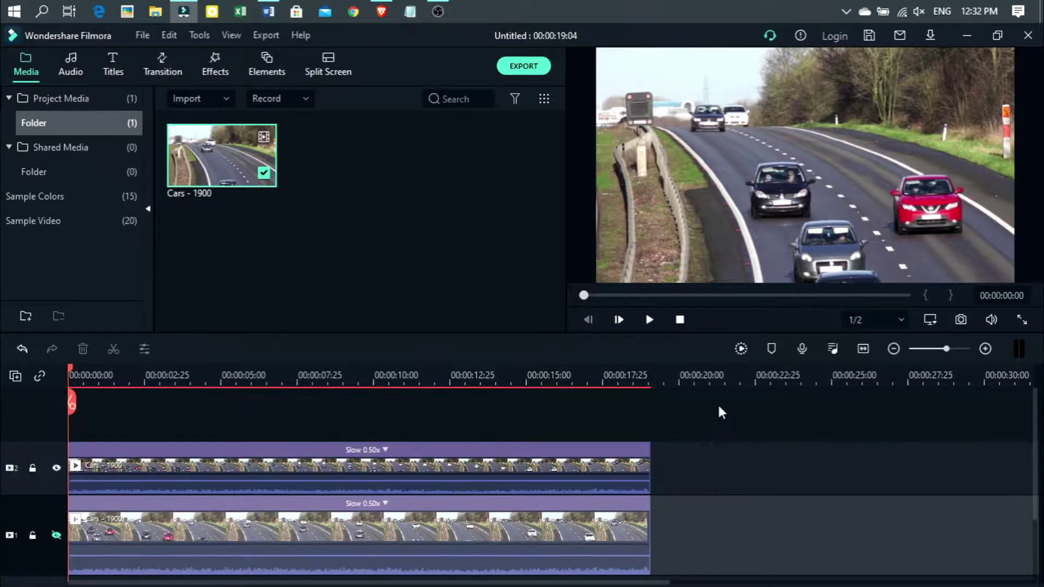
- Show both video tracks, split the two slowed clips at 00:00:04:00 and delete the parts before the cut
click(55, 536)
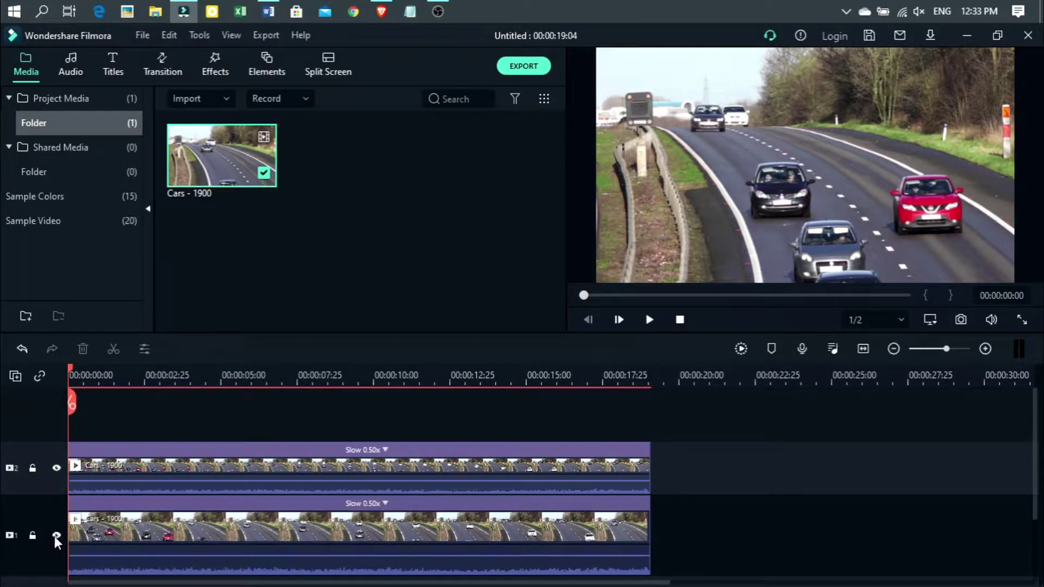
click(56, 467)
click(650, 321)
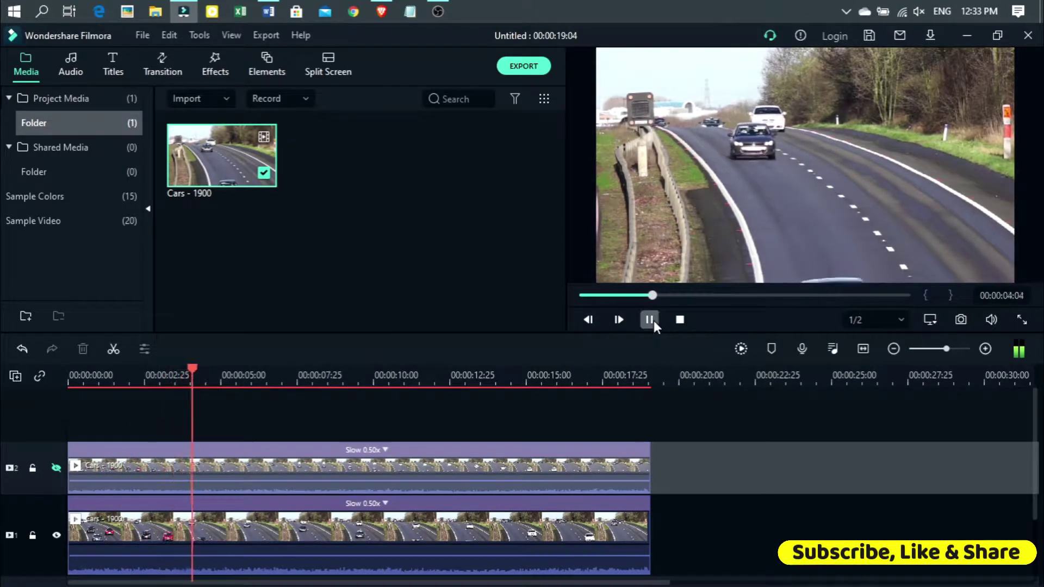
click(653, 321)
drag(194, 367, 191, 369)
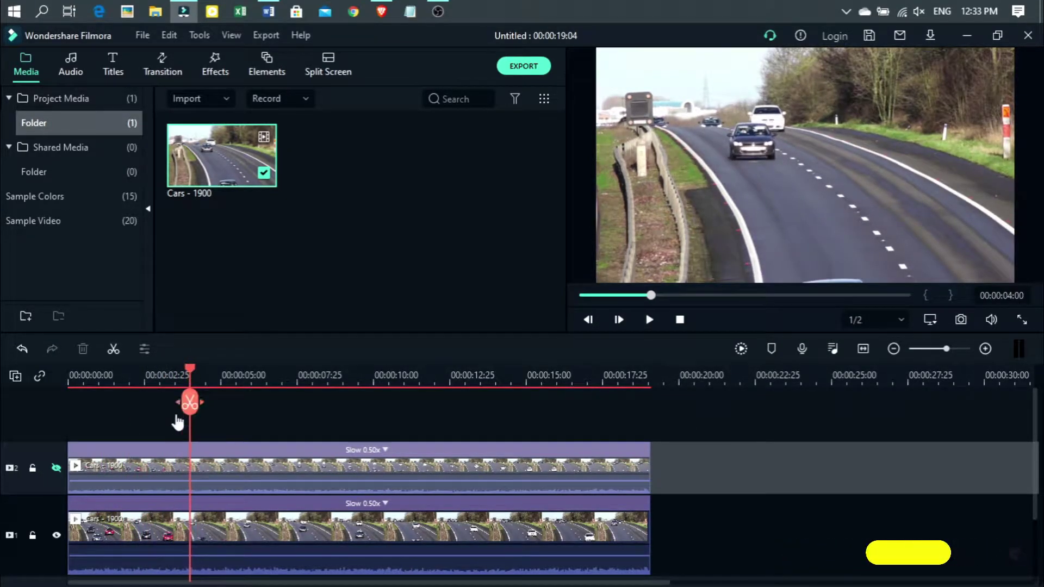
click(57, 467)
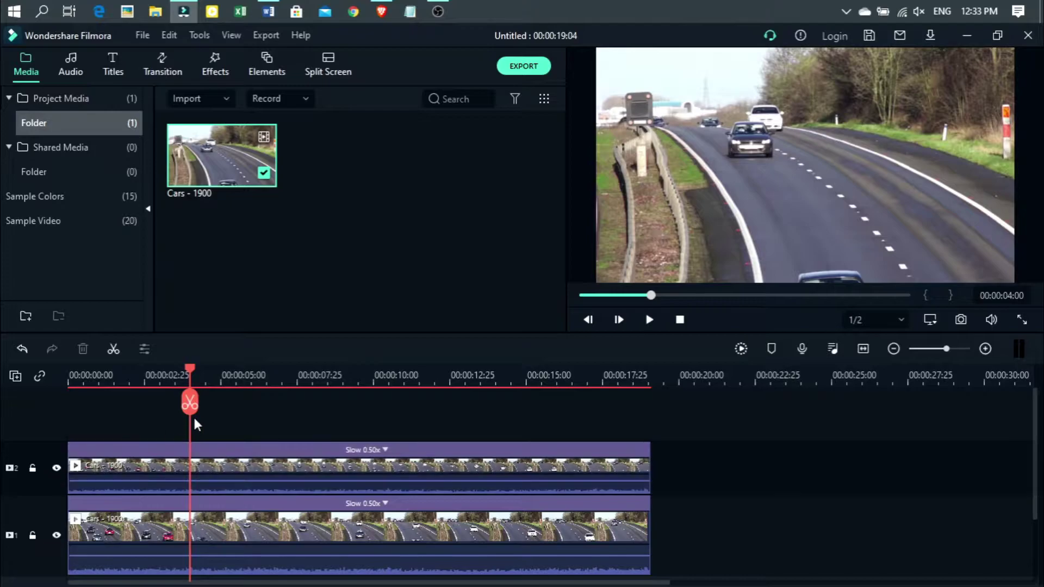
click(190, 403)
scroll(89, 582, down, 3)
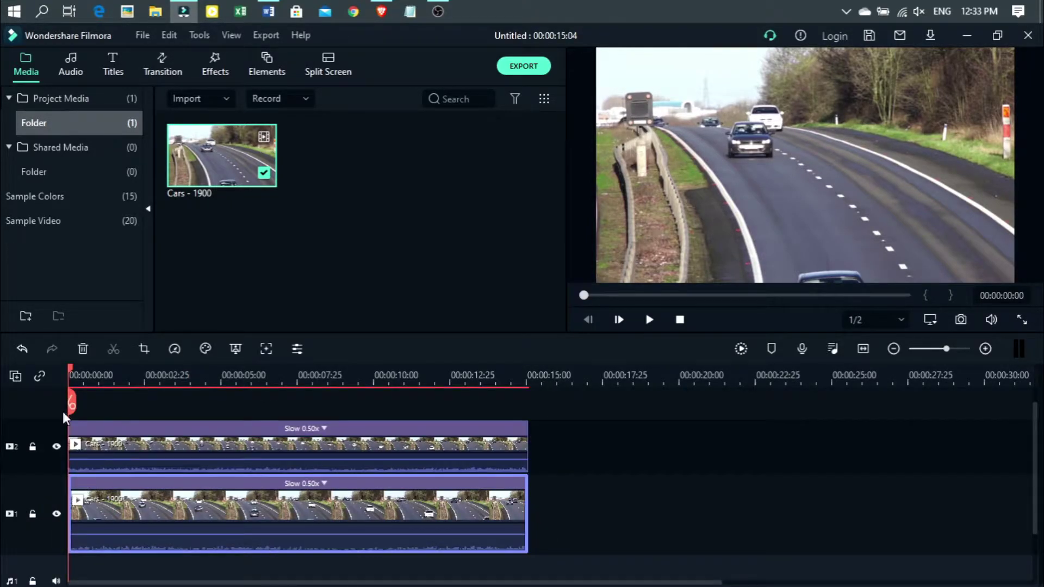
- Preview with video track 2 hidden up to 00:00:12:42, show it again, split both clips there and delete the remainders
click(56, 447)
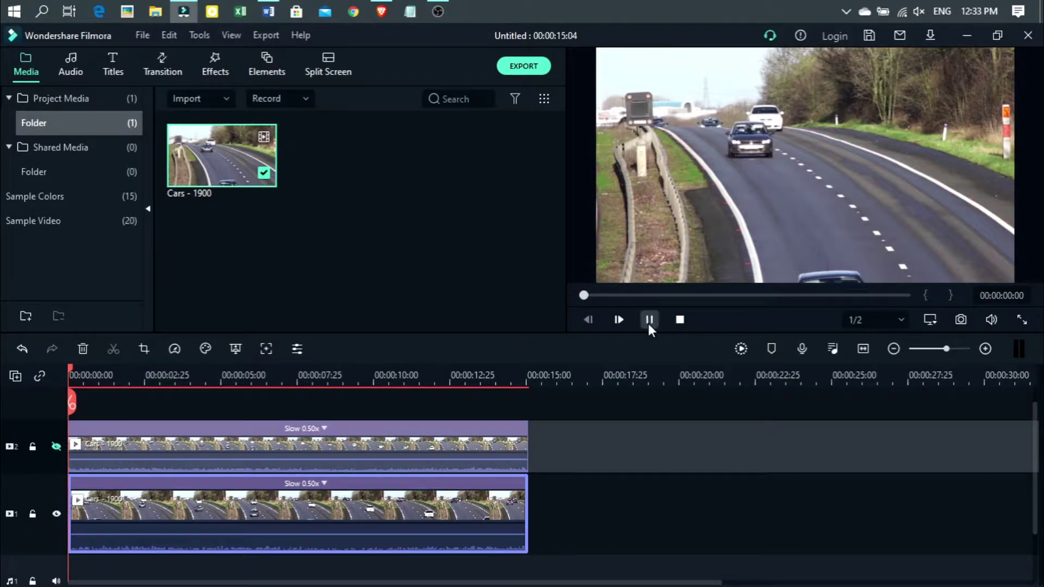
click(649, 321)
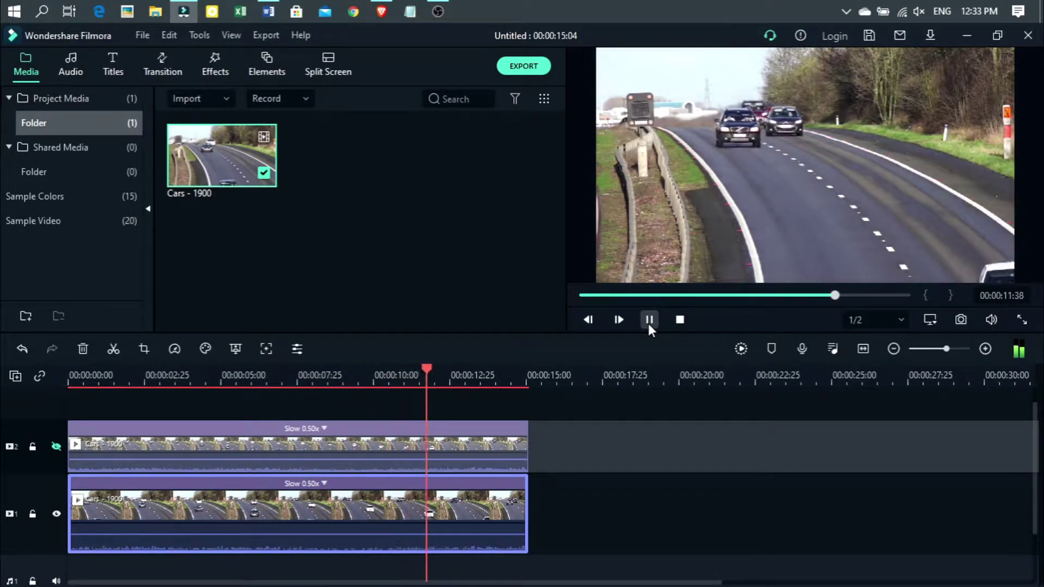
click(649, 324)
click(56, 447)
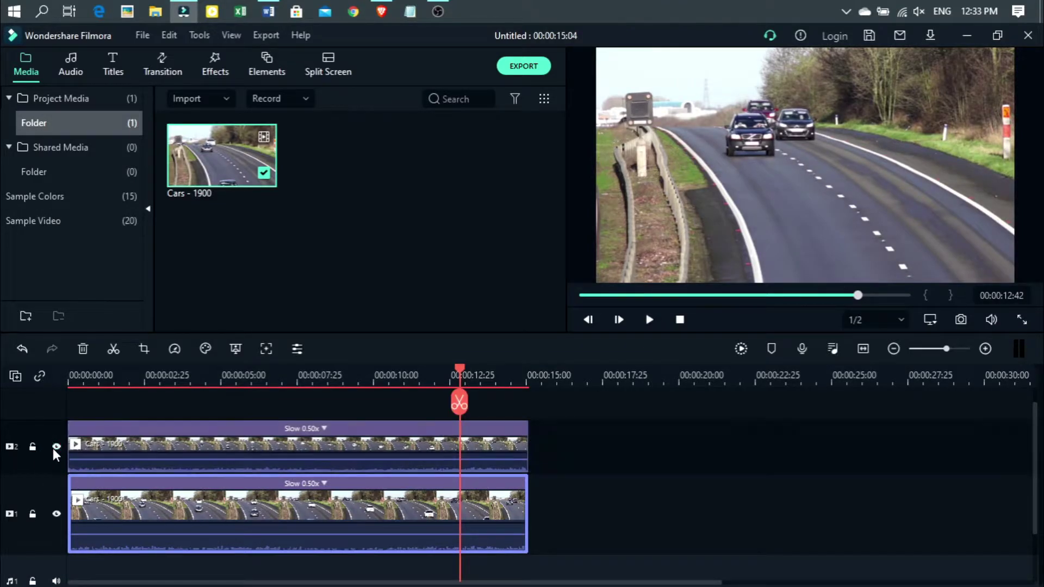
click(460, 402)
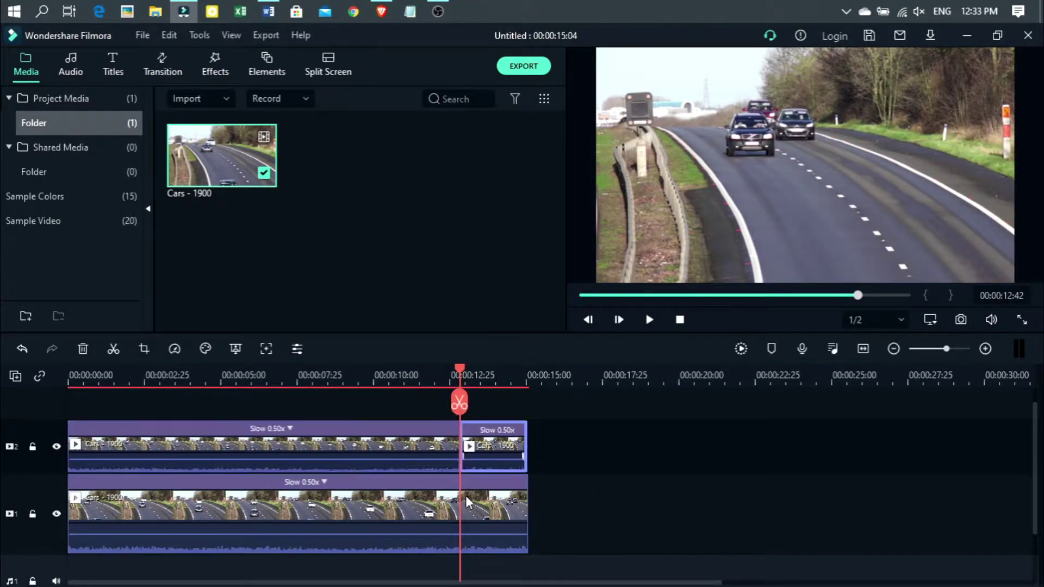
click(460, 402)
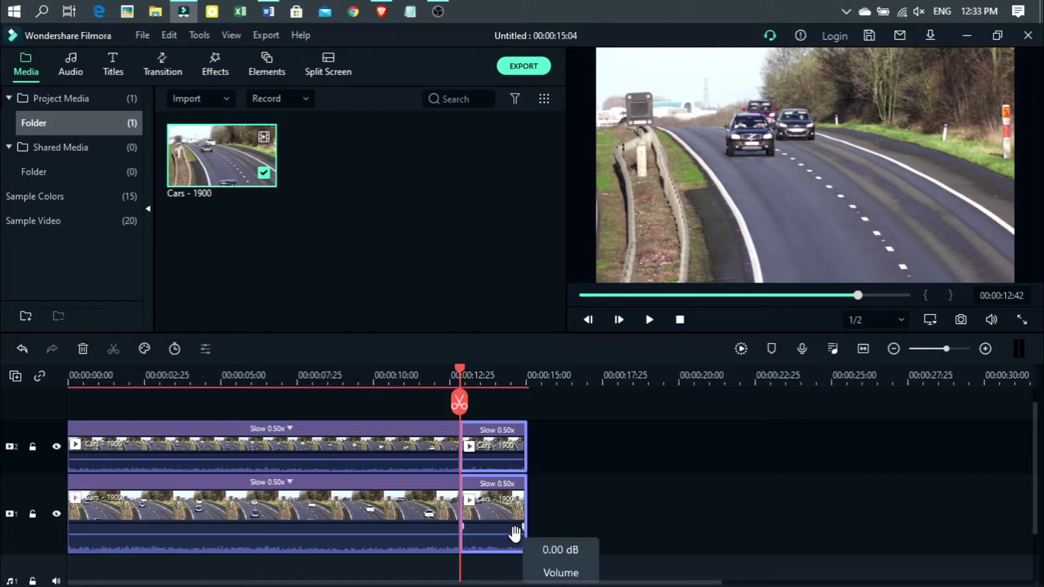
key(Delete)
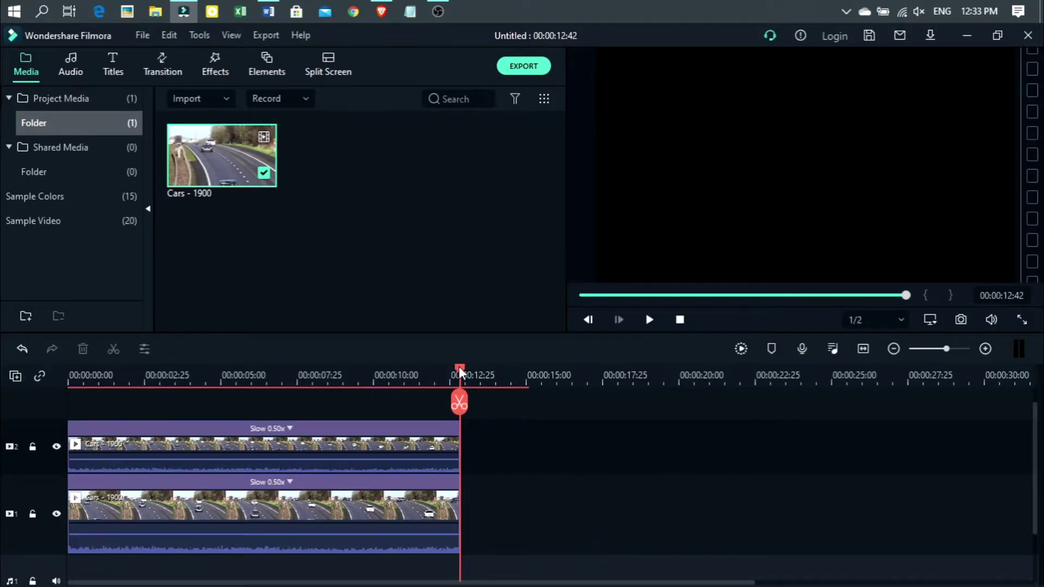
- Hide video track 2 and motion-track the leading dark car in the video track 1 clip from its first frame
click(142, 409)
drag(143, 368, 80, 380)
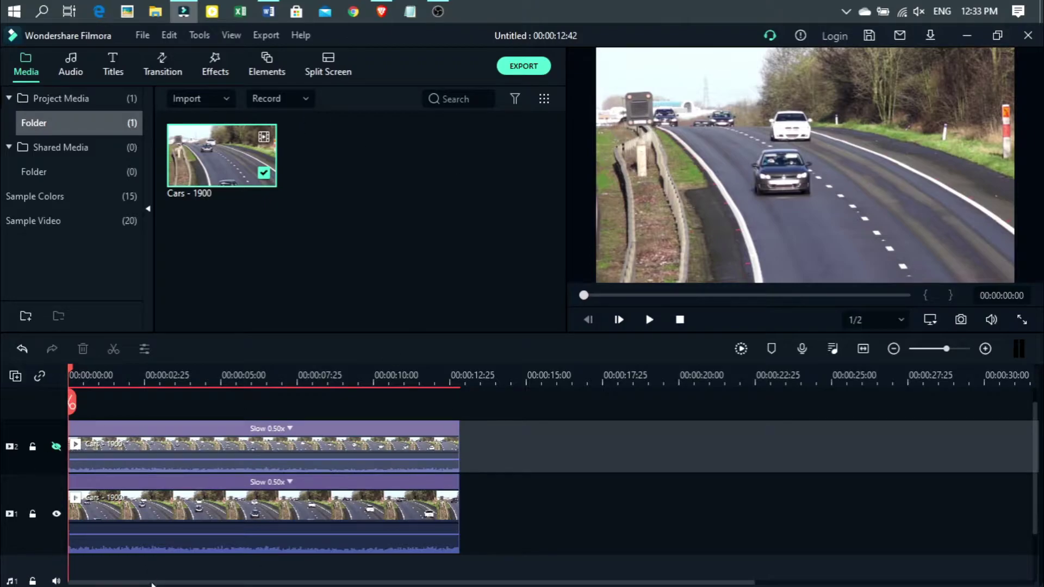
click(181, 527)
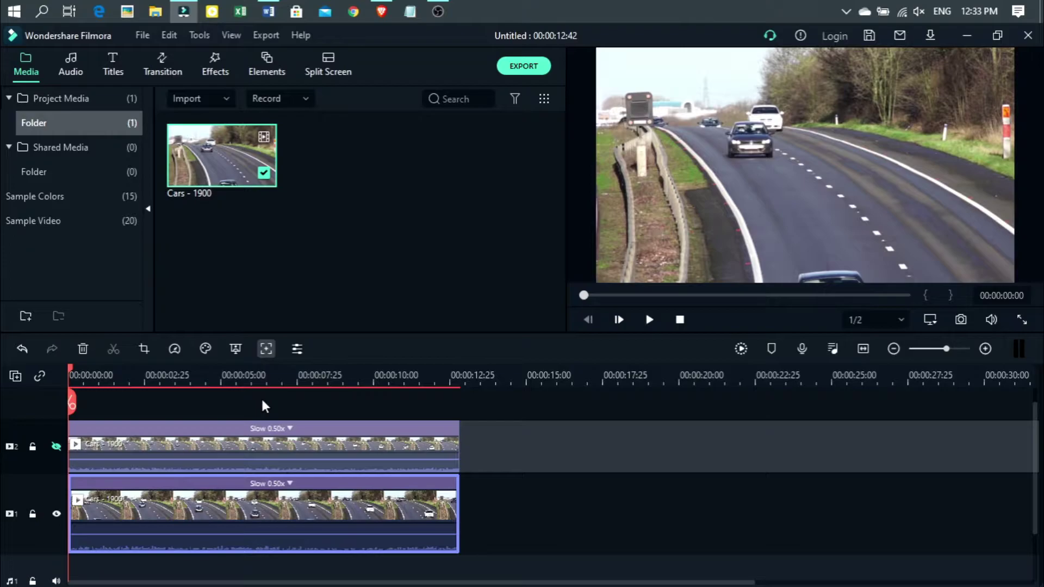
drag(804, 166, 746, 143)
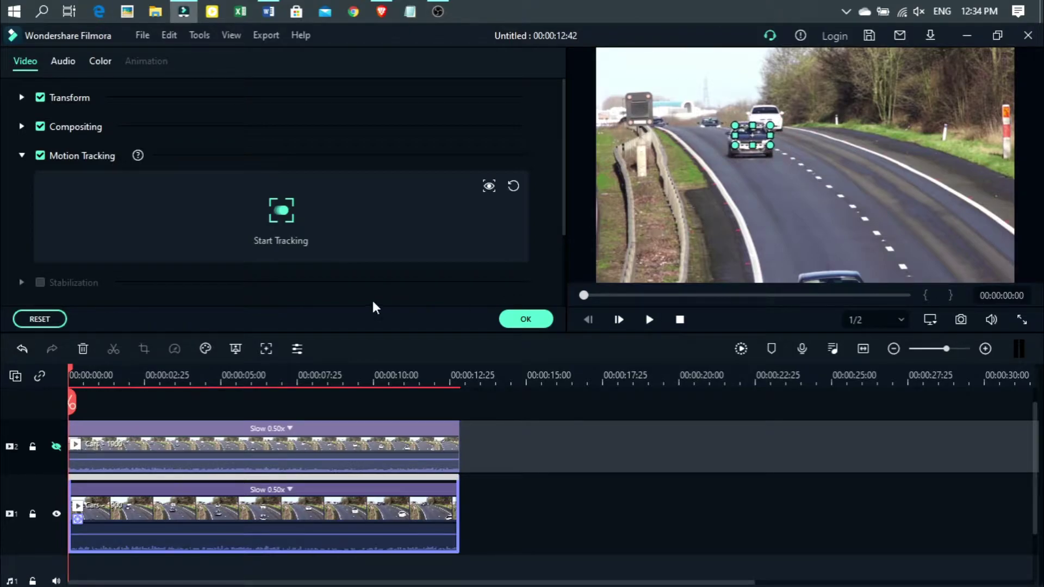
click(280, 215)
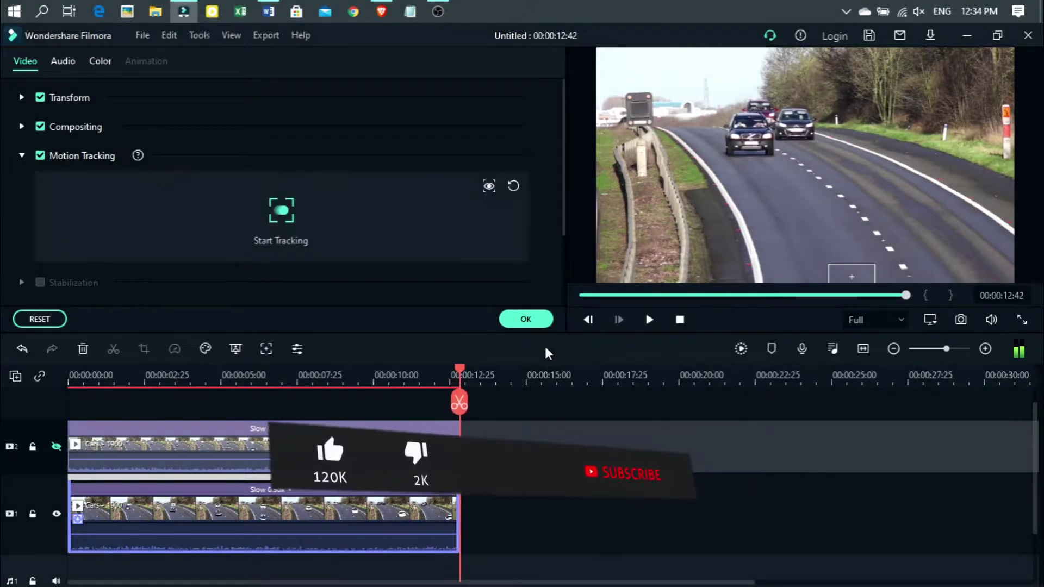
click(644, 339)
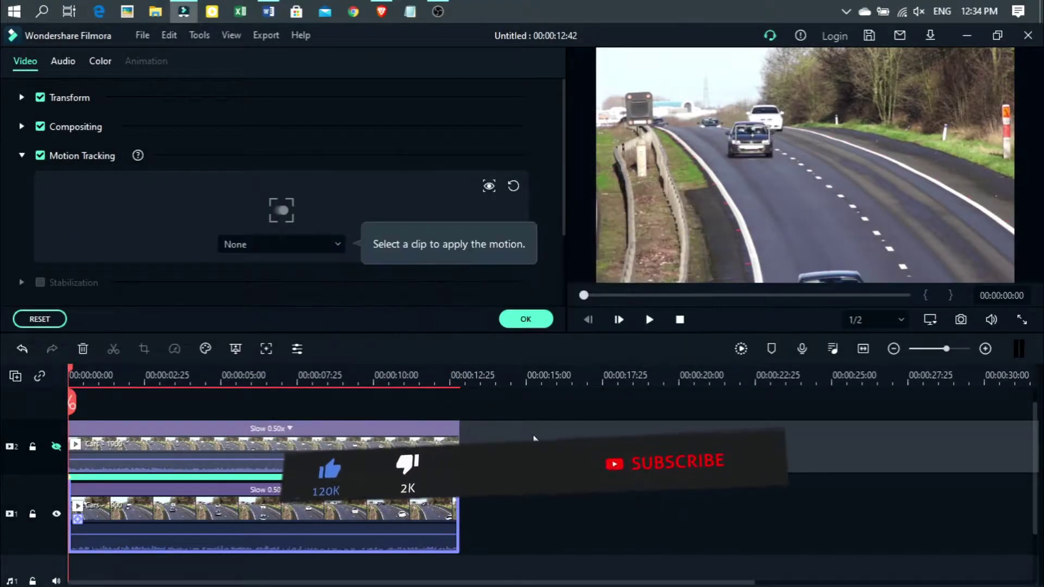
click(525, 316)
- Add the Callout 2 title on video track 3 at the start and extend it to the clips' end
click(115, 63)
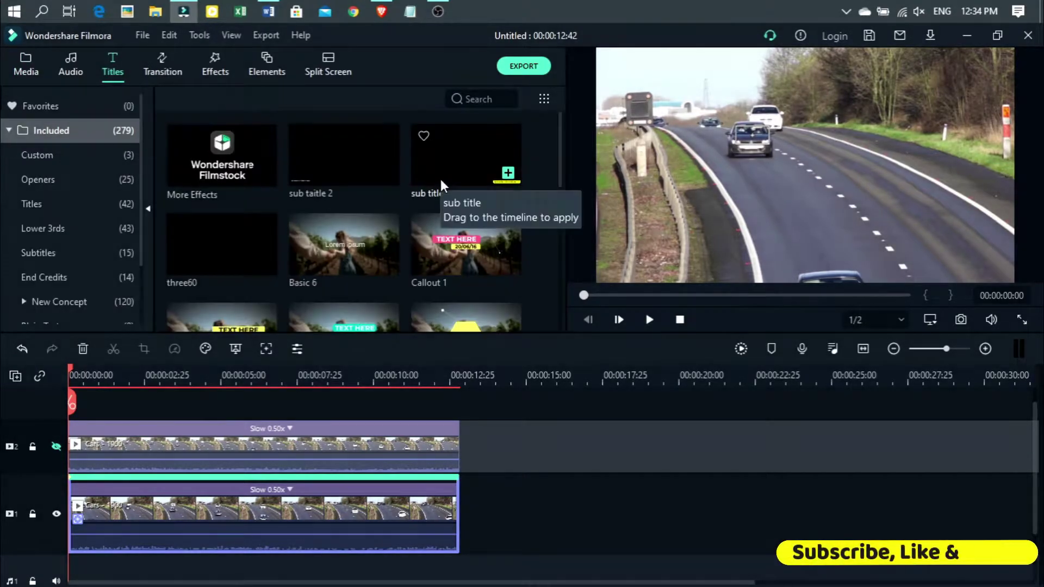
scroll(481, 252, down, 3)
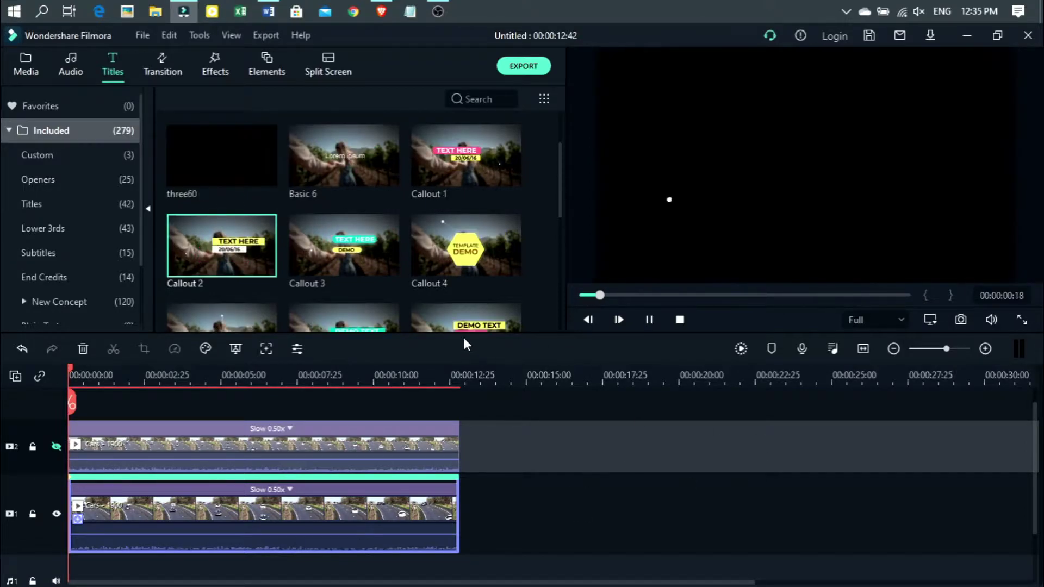
scroll(848, 486, up, 1)
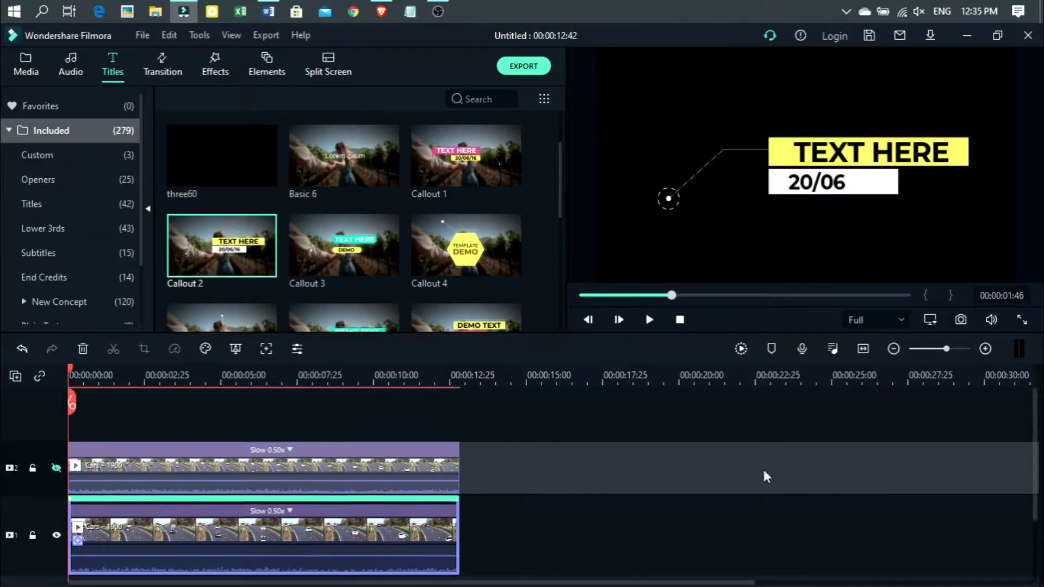
drag(226, 255, 152, 413)
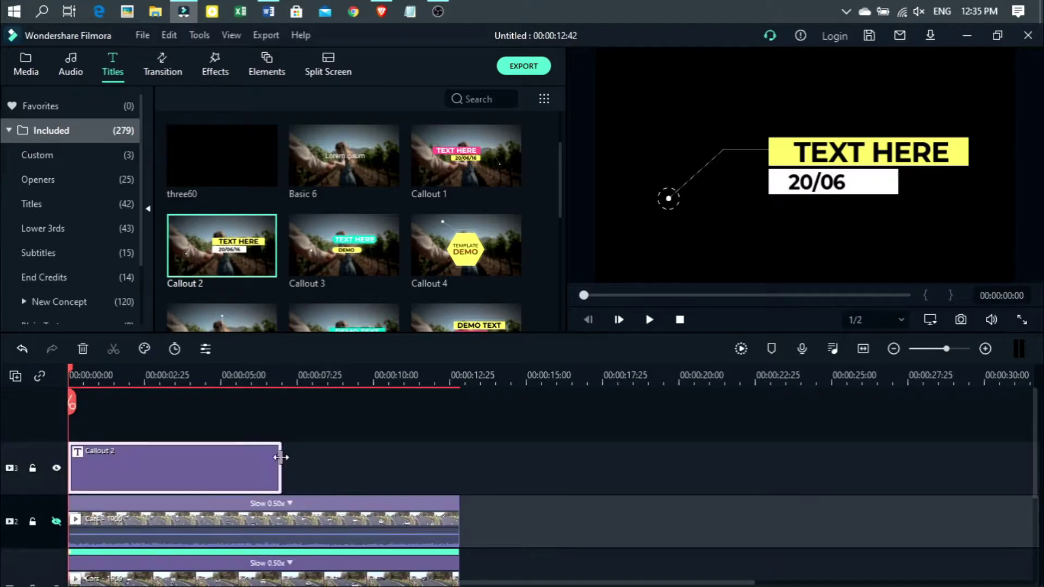
drag(309, 460, 459, 467)
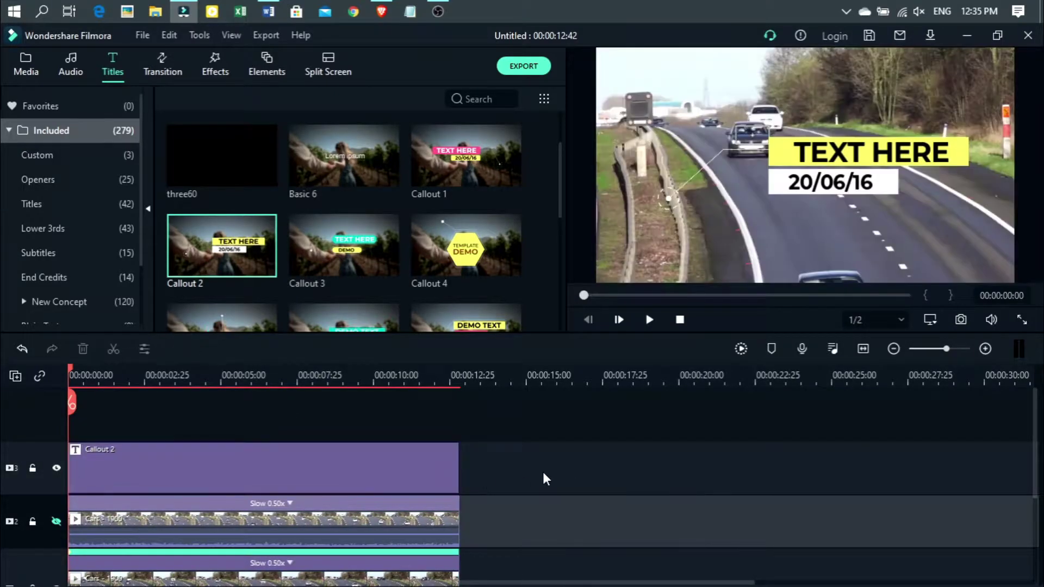
- Scale the callout title to 40.58% and place it beside the dark car at X 13, Y 60
click(674, 199)
drag(682, 69, 549, 79)
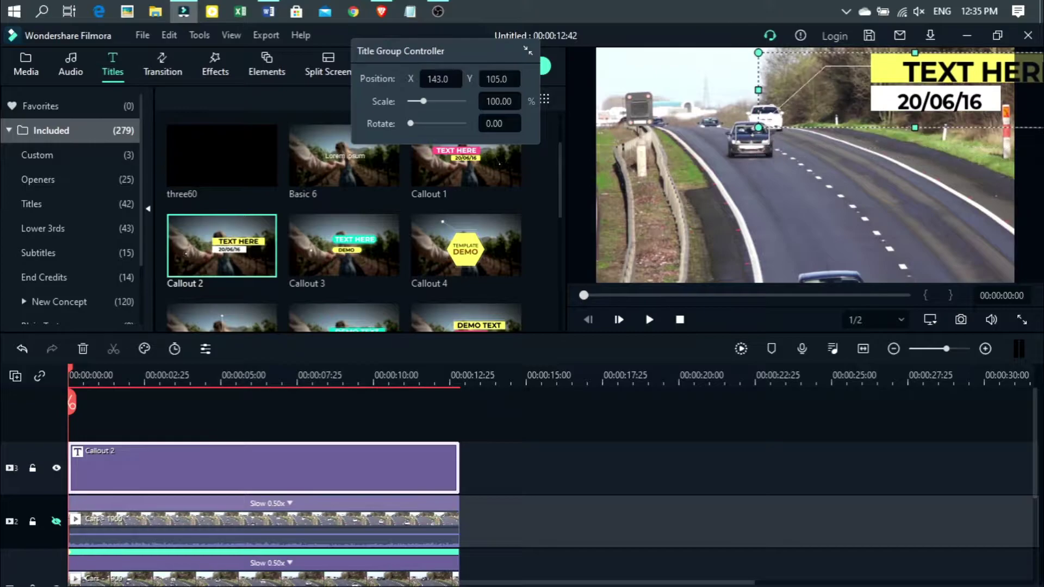
drag(924, 90, 910, 103)
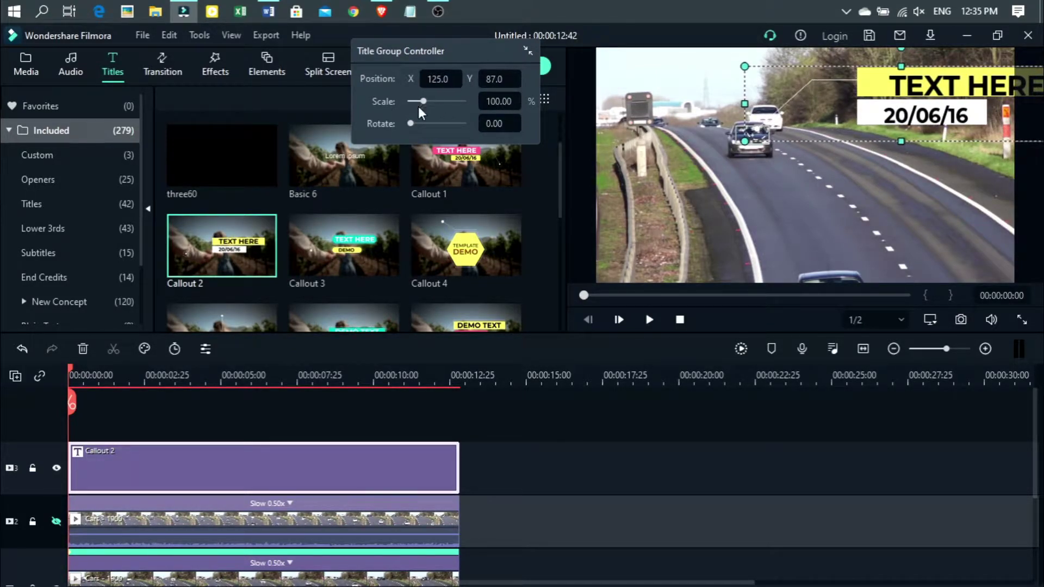
drag(426, 100, 398, 77)
drag(494, 86, 485, 86)
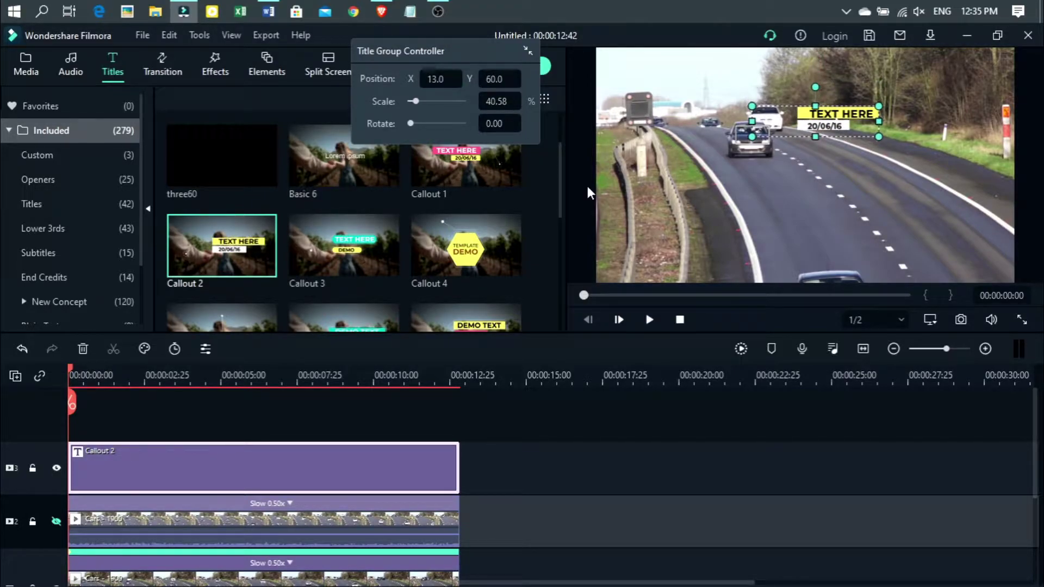
- Replace the callout's TEXT HERE headline with MOTION
click(831, 113)
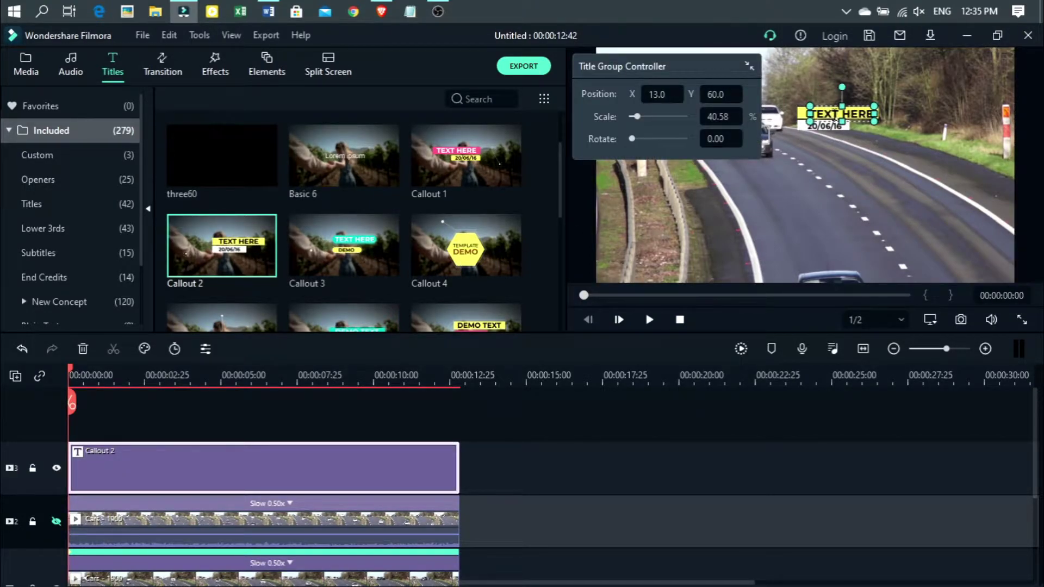
double_click(176, 483)
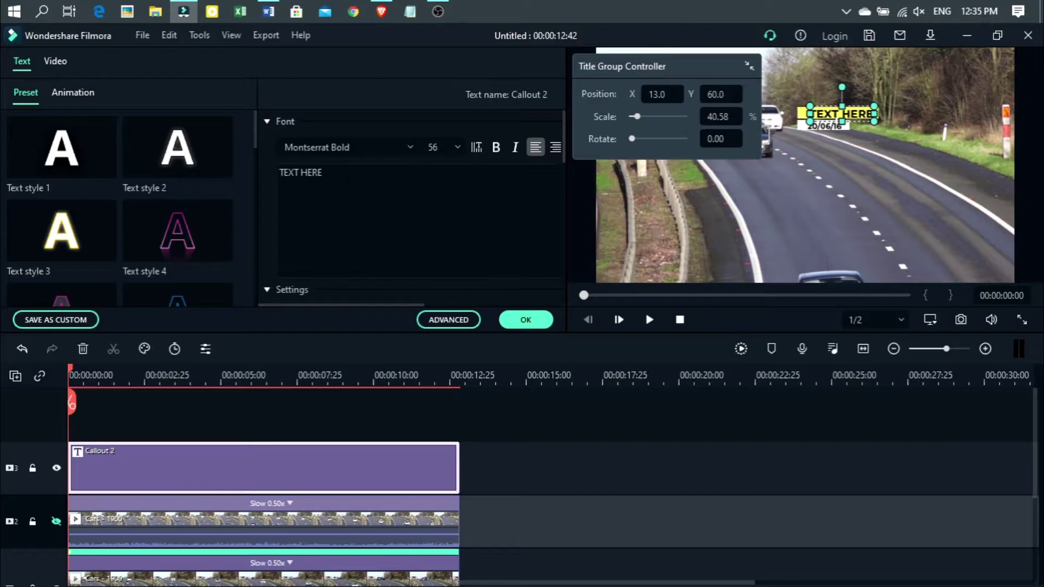
key(BackSpace)
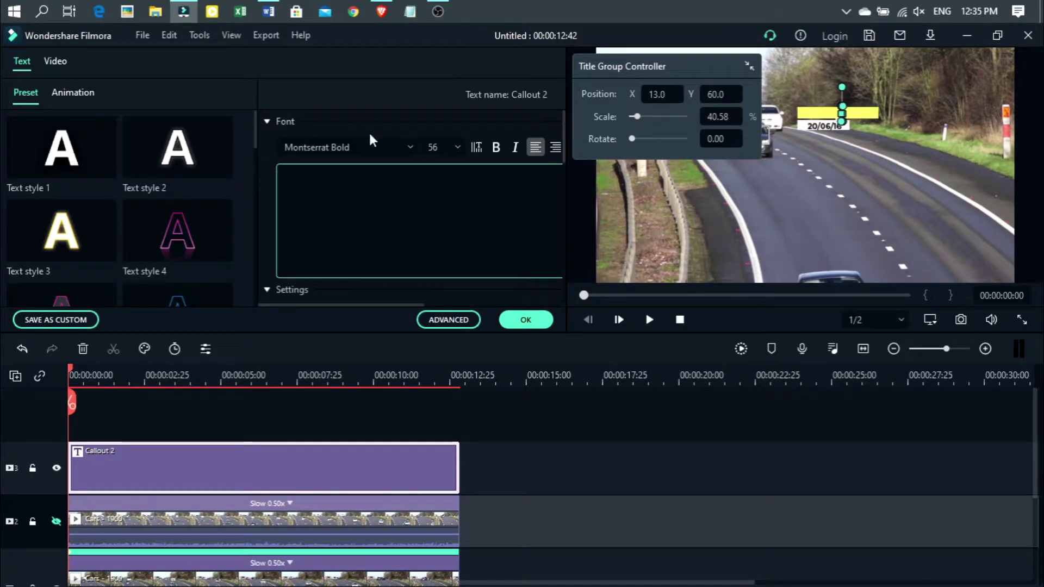
text(MO)
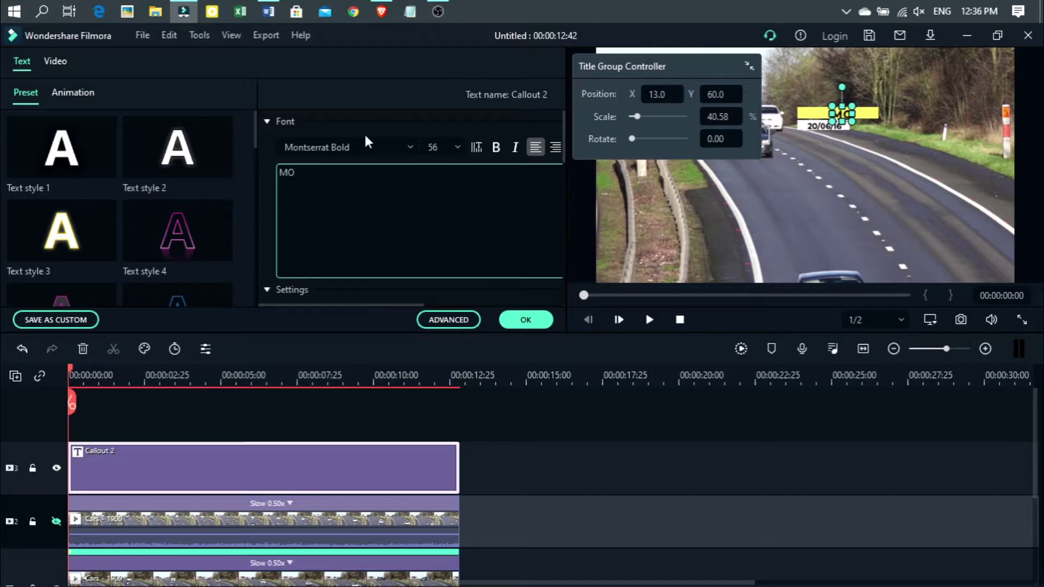
text(TION)
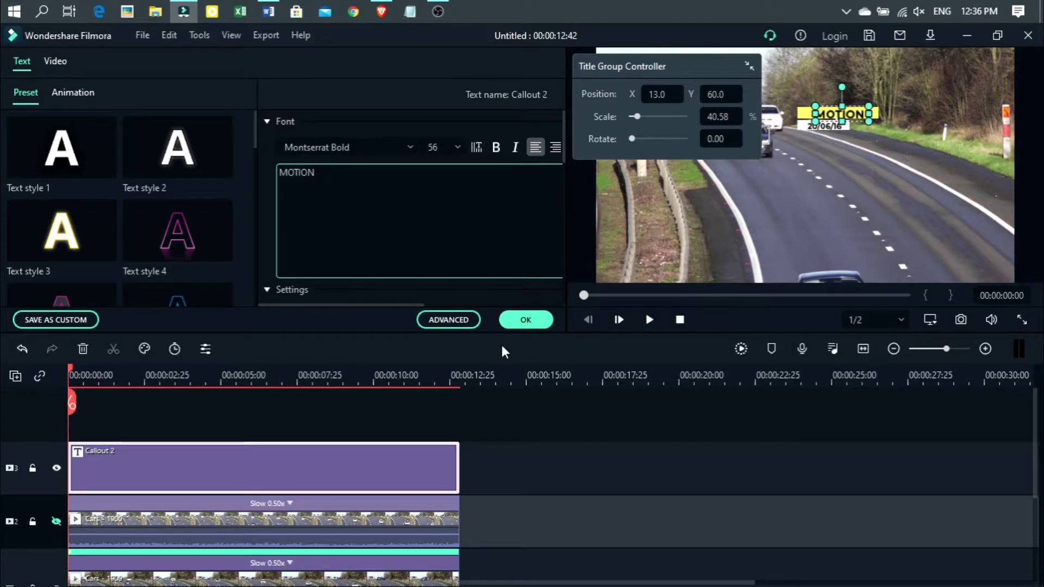
click(525, 320)
- Replace the date line of the callout with TRACKING
click(832, 130)
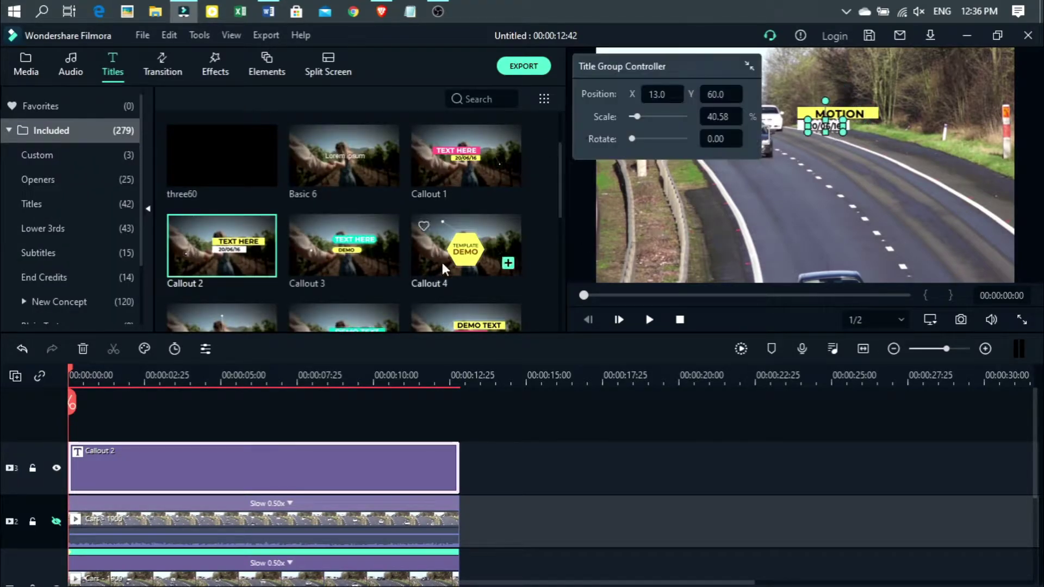
double_click(819, 133)
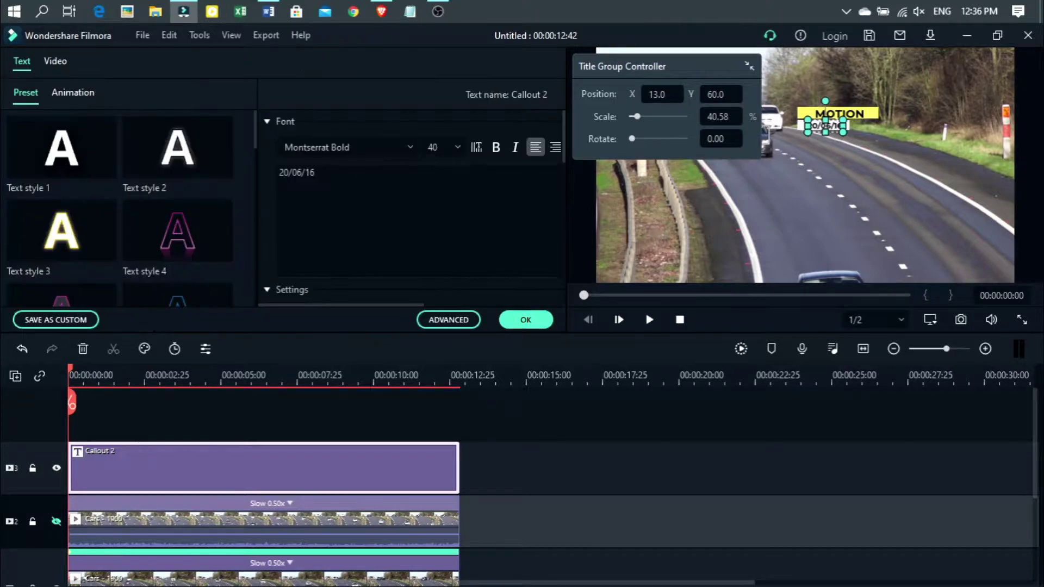
text(R)
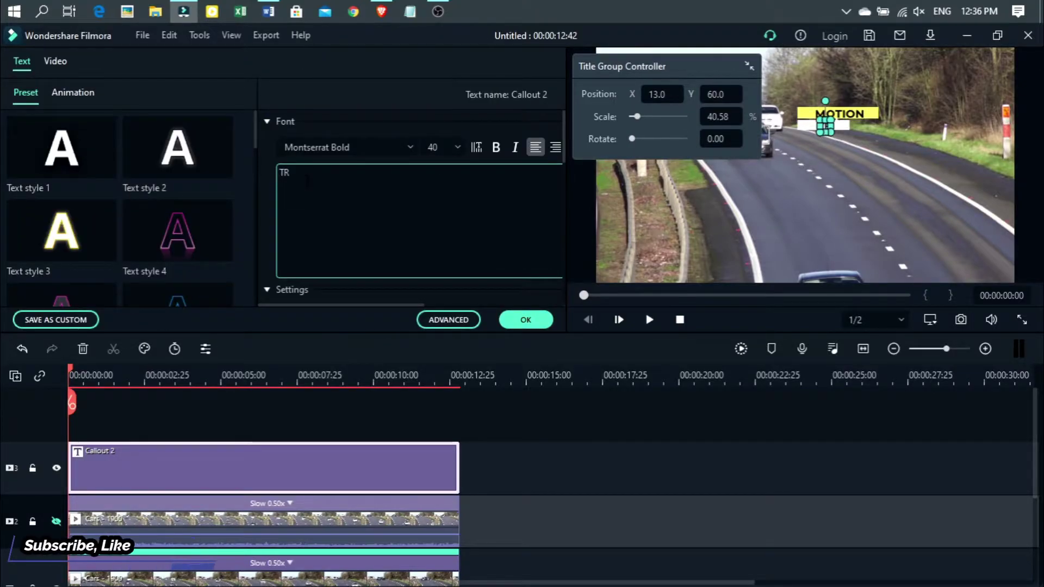
text(ACKING)
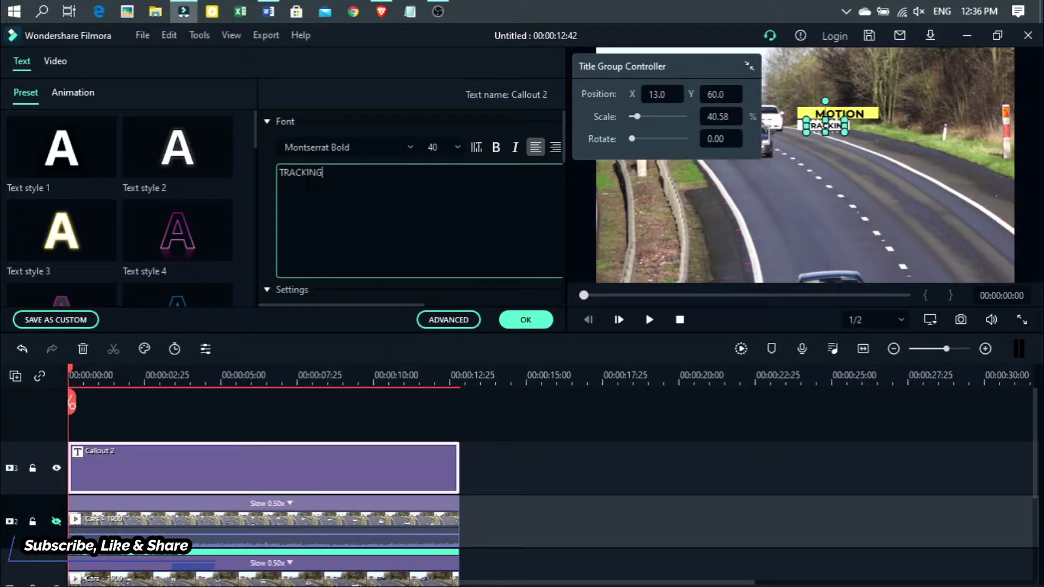
click(525, 319)
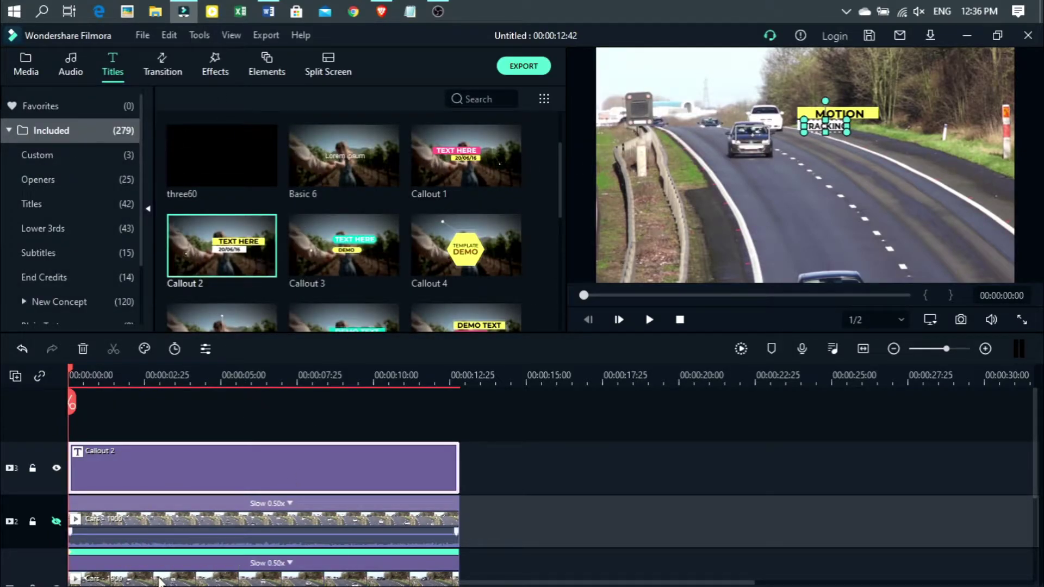
- Link the motion tracking of the video track 1 clip to the Callout 2 title
click(206, 576)
click(266, 350)
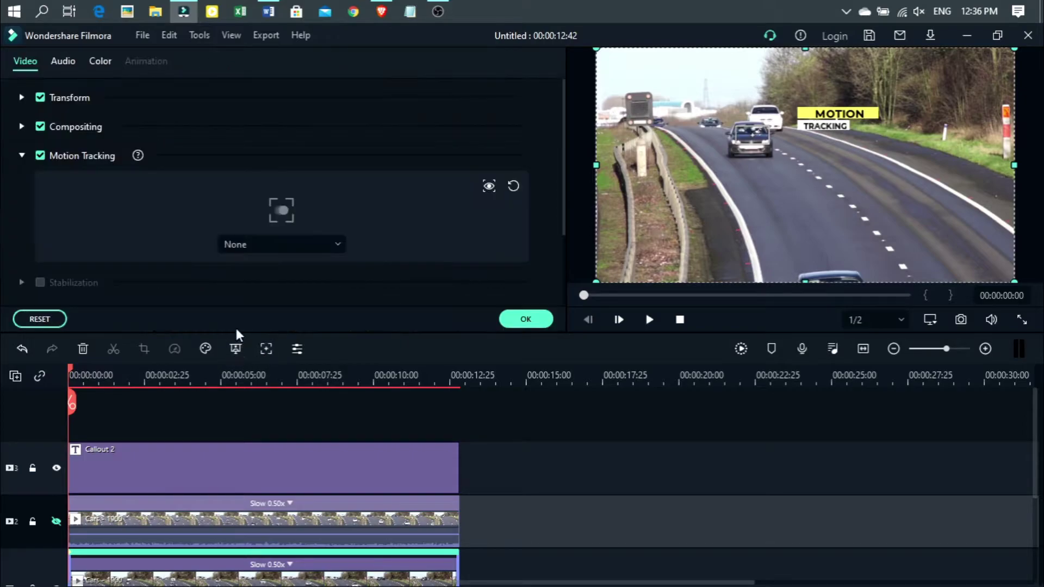
click(292, 244)
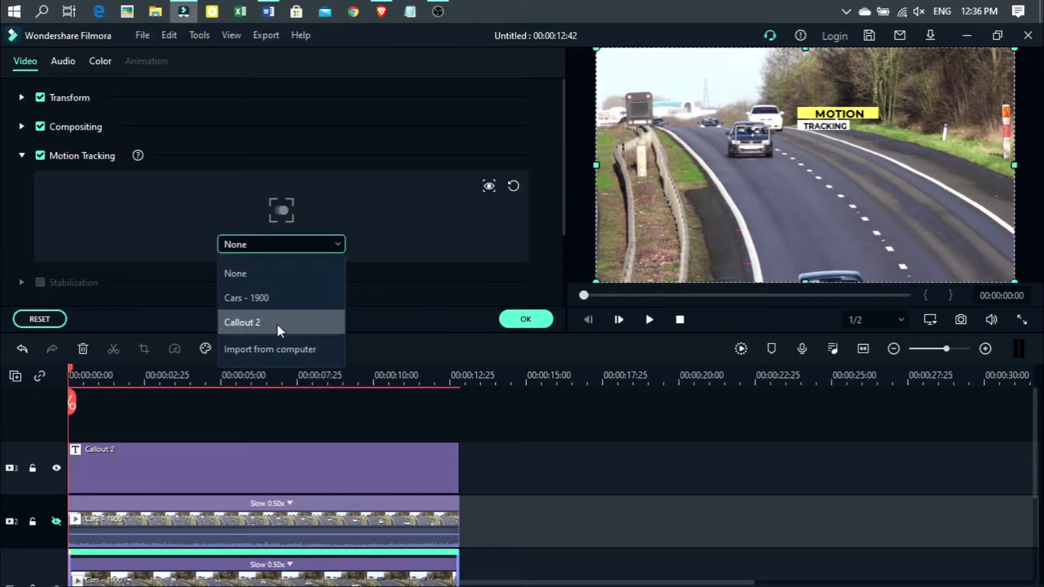
click(276, 323)
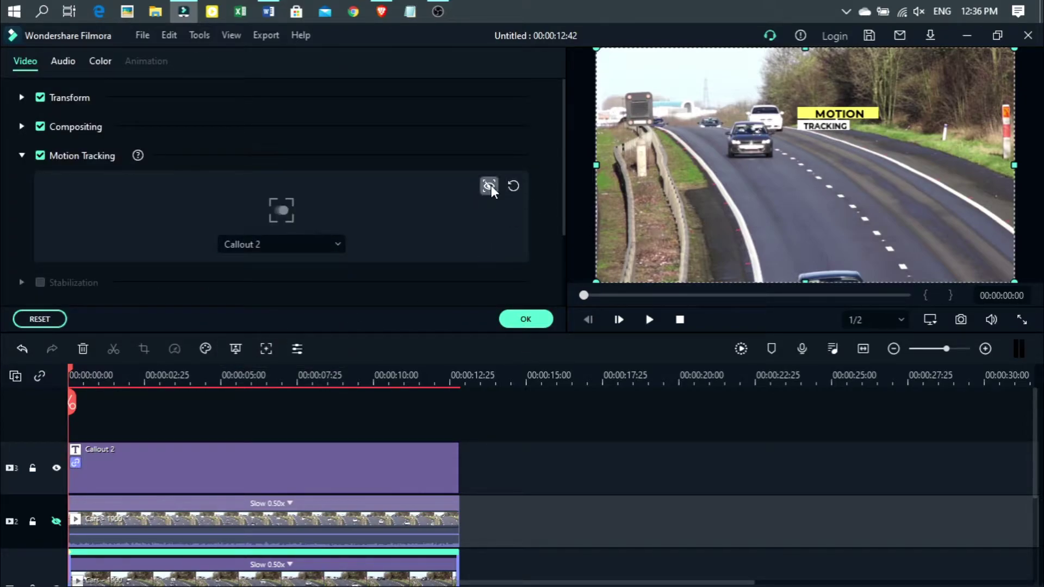
click(525, 319)
- Preview the tracked callout up to 00:00:07:39 and trim the end of the Callout 2 title to that point
click(649, 320)
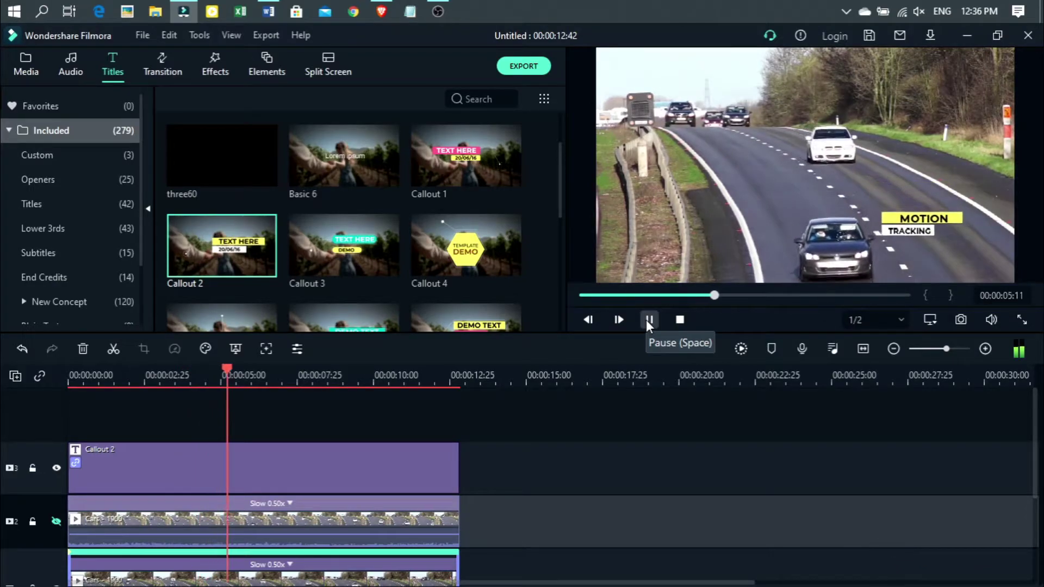
click(649, 320)
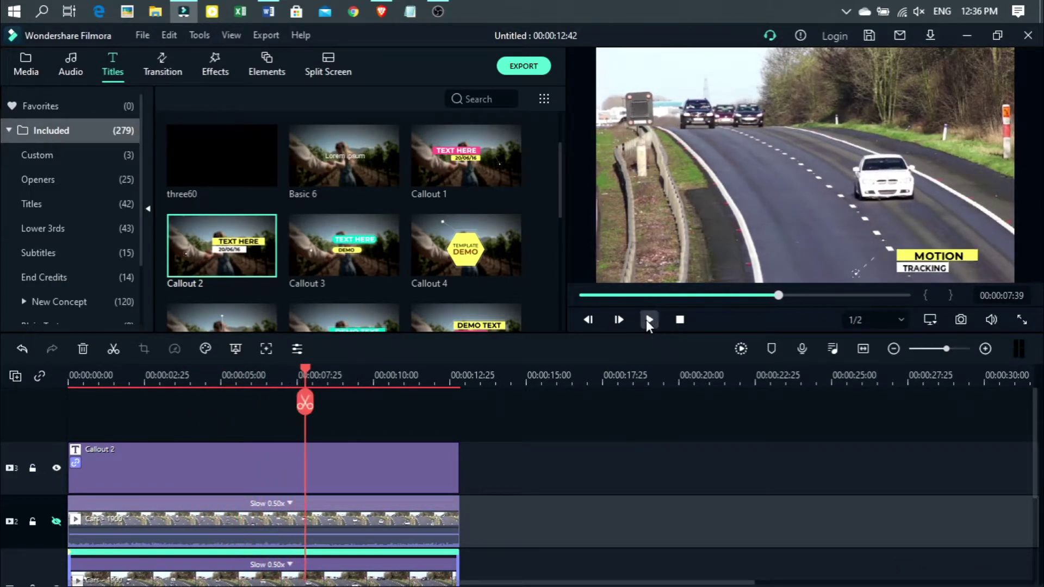
drag(458, 467, 305, 463)
click(451, 443)
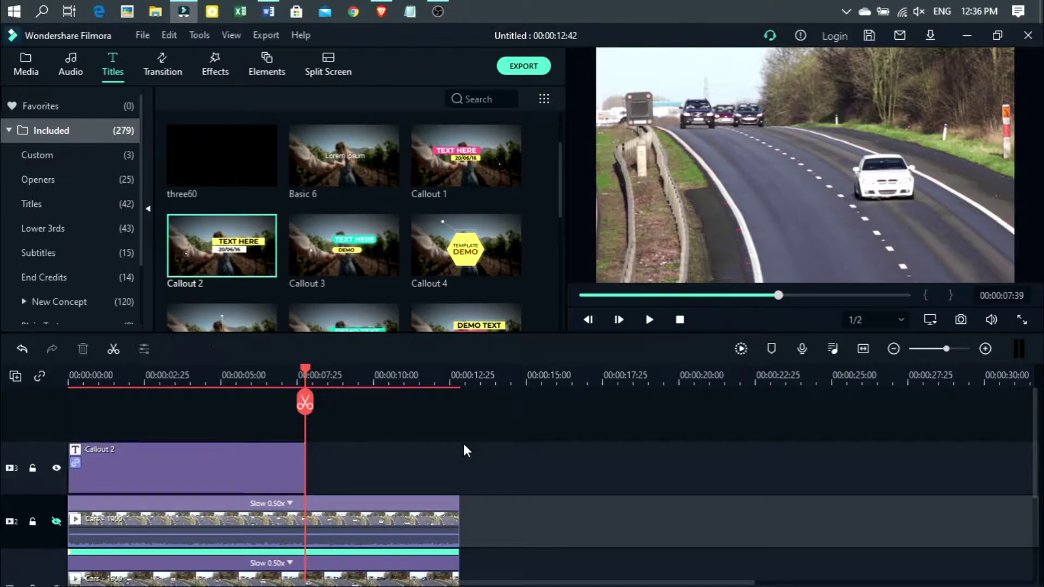
- Show video track 2 and hide video tracks 1 and 3
scroll(597, 471, down, 3)
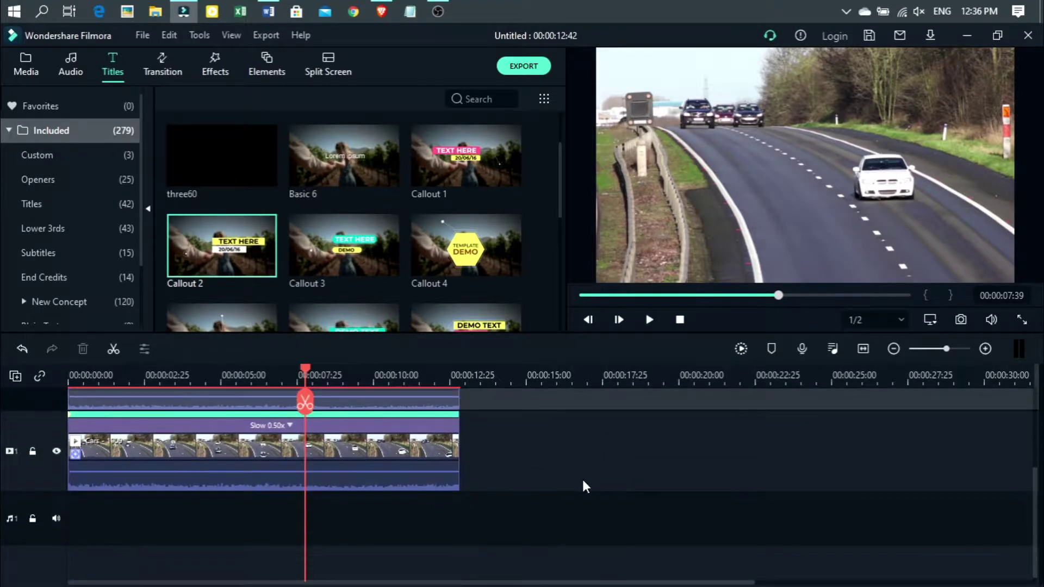
scroll(581, 477, up, 3)
scroll(521, 458, down, 1)
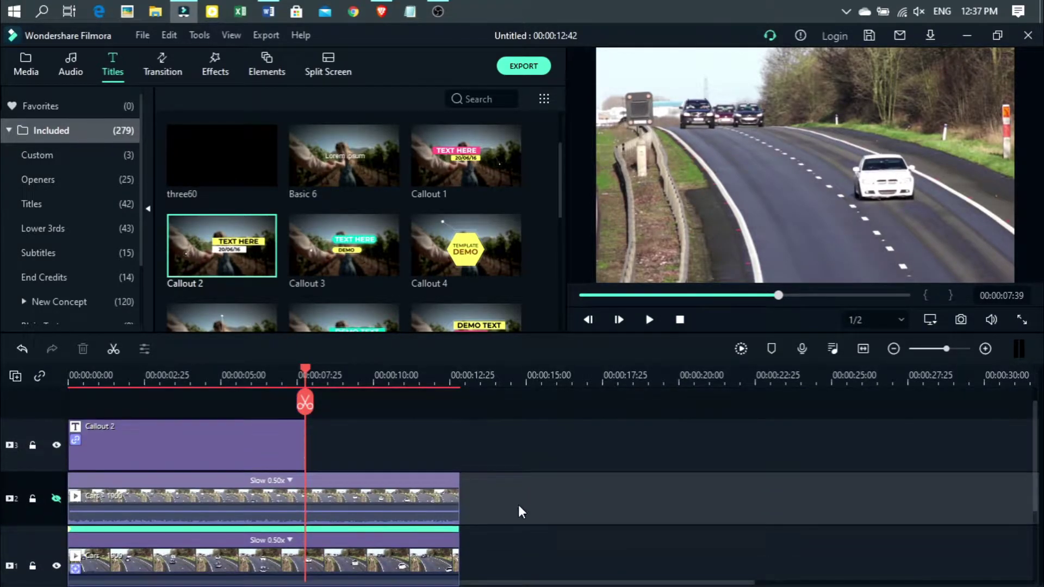
click(56, 499)
click(56, 564)
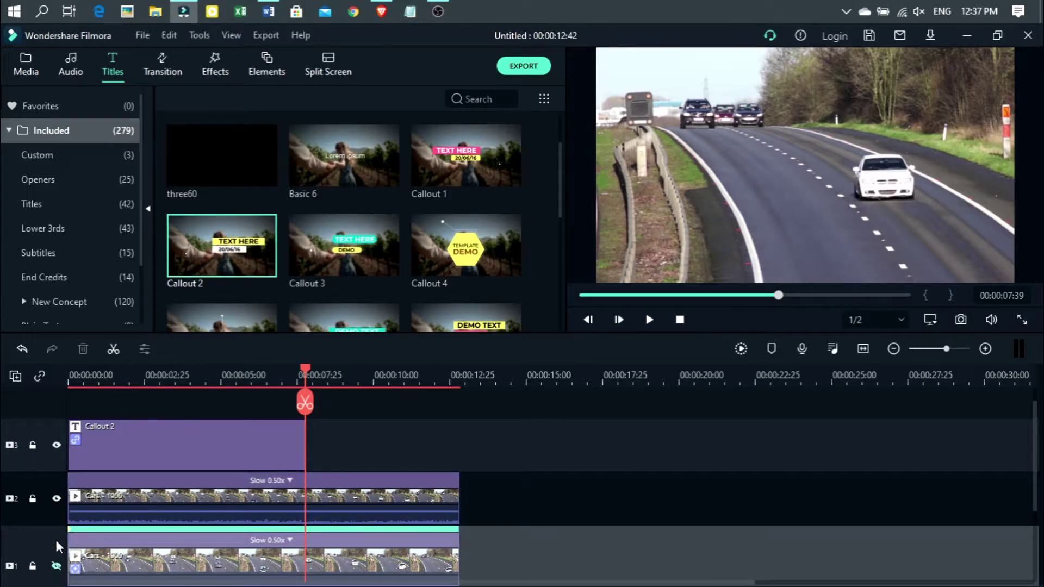
click(56, 445)
- Select the video track 2 clip and return the playhead to 00:00:00:00
click(419, 508)
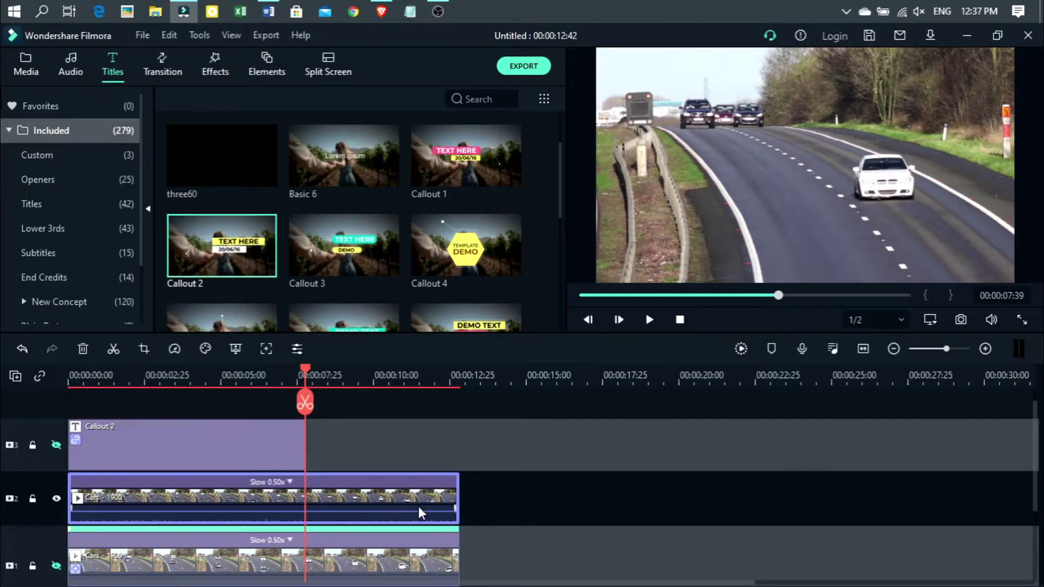
double_click(384, 497)
drag(306, 375, 71, 374)
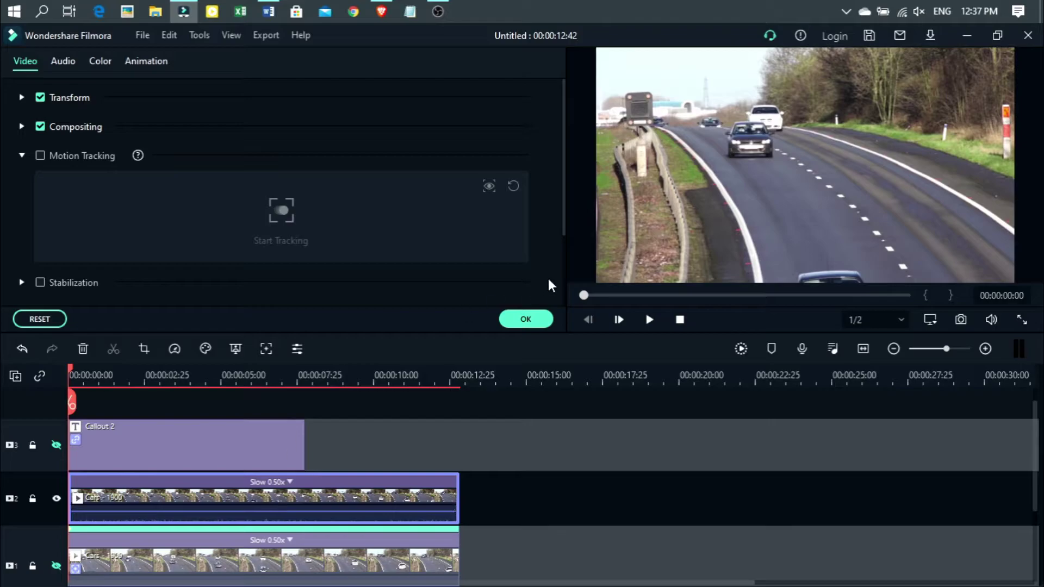
click(526, 320)
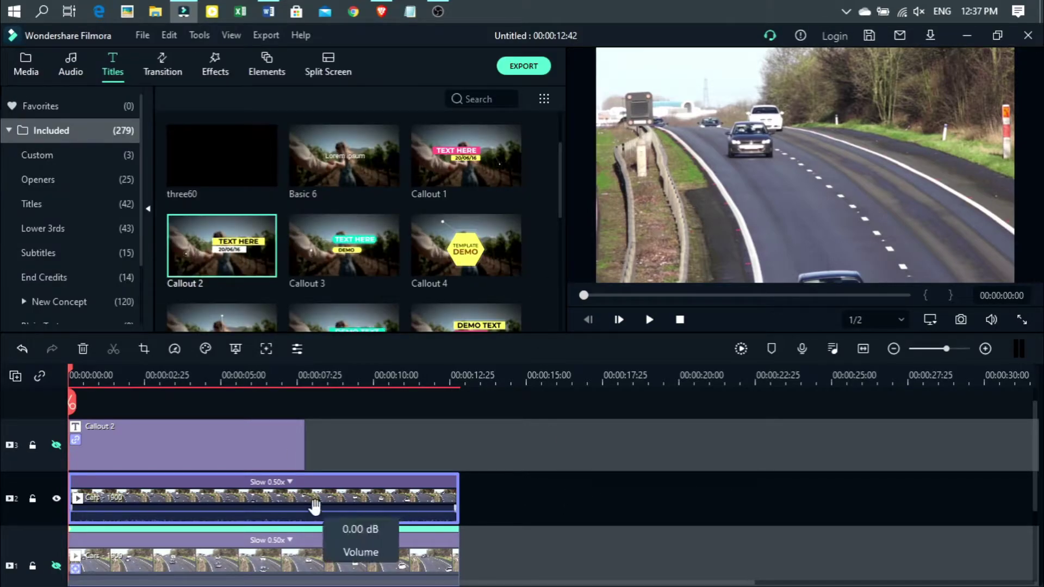
- Motion-track the white car in the video track 2 clip, fitting the tracking box to the car at the start frame
click(266, 349)
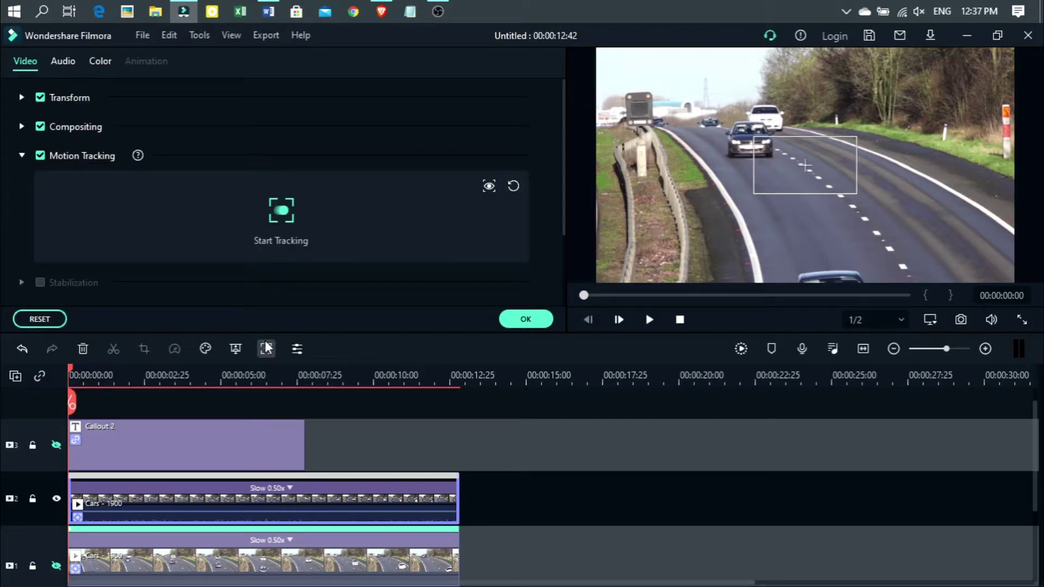
drag(795, 140, 763, 89)
drag(826, 84, 781, 106)
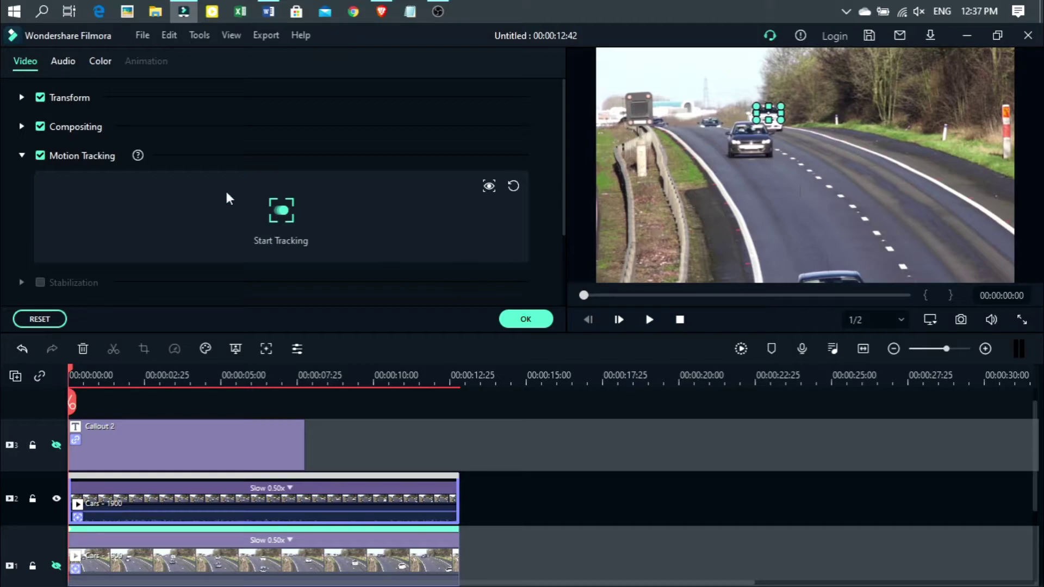
click(280, 209)
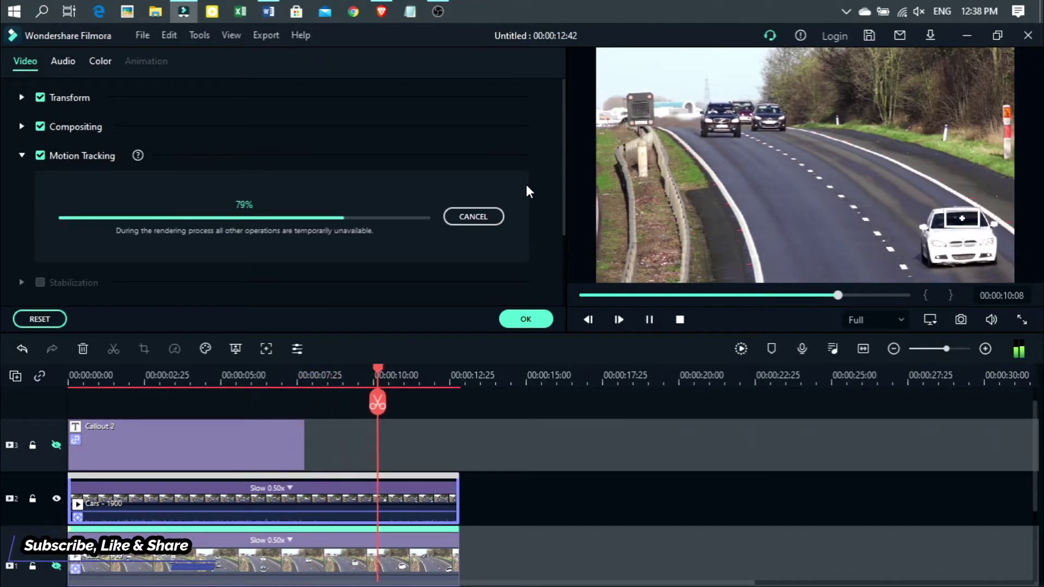
click(528, 318)
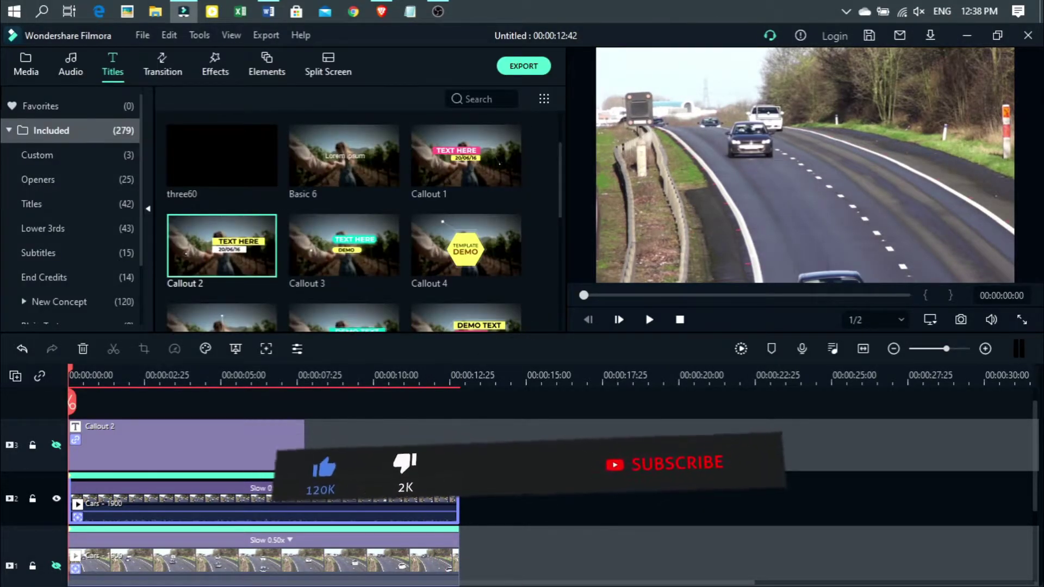
- Add the Callout 3 title on a new track above Callout 2, starting at 00:00:00:00
scroll(158, 424, up, 1)
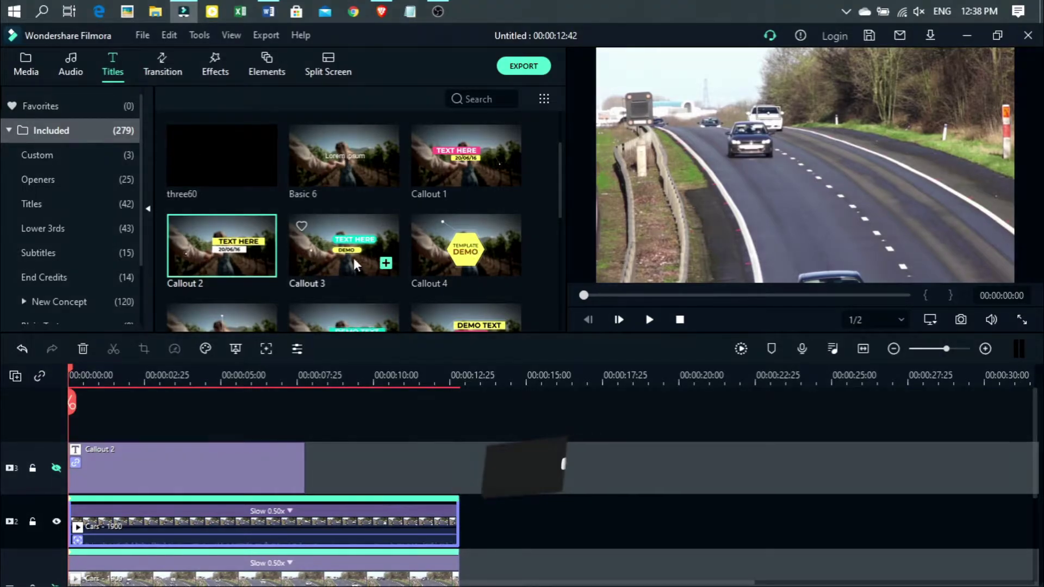
drag(354, 240, 110, 422)
drag(157, 471, 115, 472)
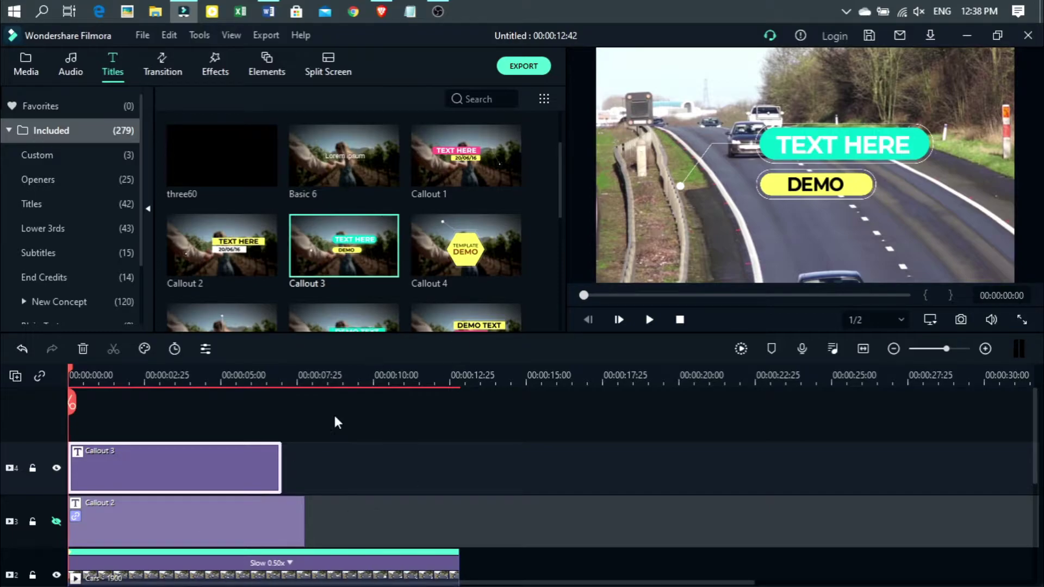
- Replace the main text of the Callout 3 title with "MULTIPLE"
double_click(223, 475)
click(397, 174)
click(323, 172)
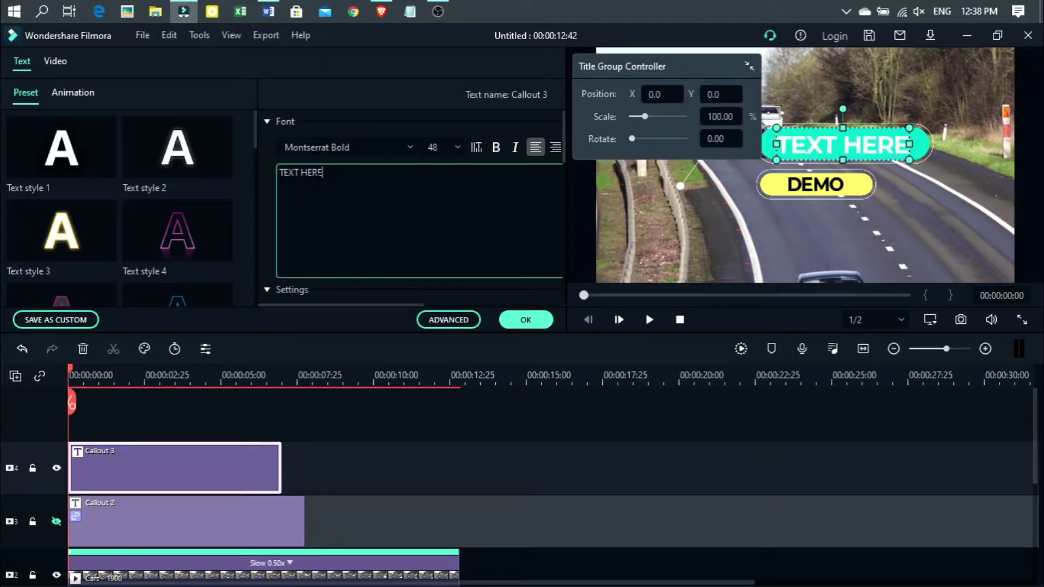
key(BackSpace)
key(BackSpace)
key(BackSpace)
key(BackSpace)
key(BackSpace)
key(BackSpace)
key(BackSpace)
key(BackSpace)
key(BackSpace)
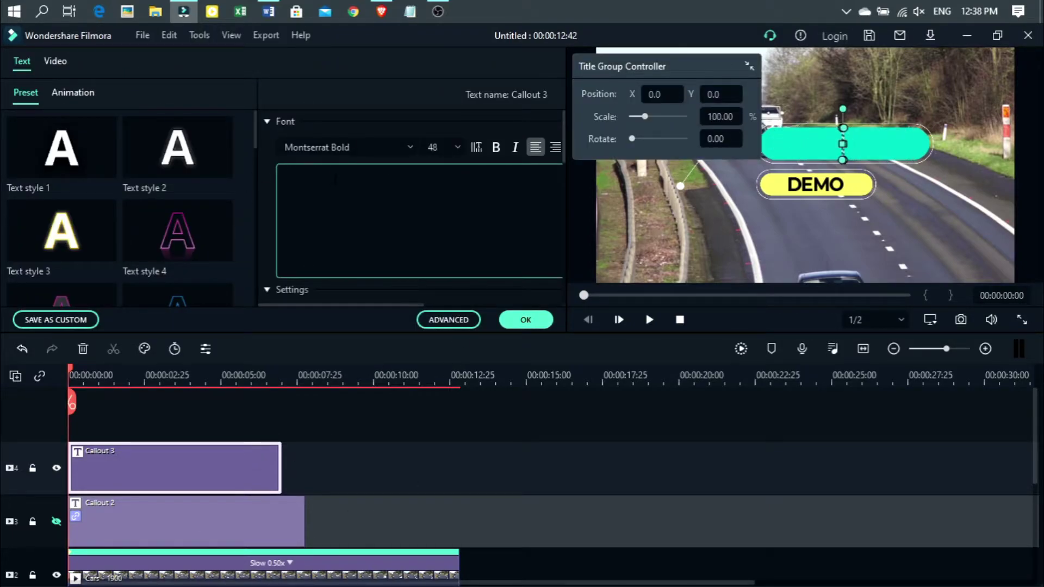
text(MULTI)
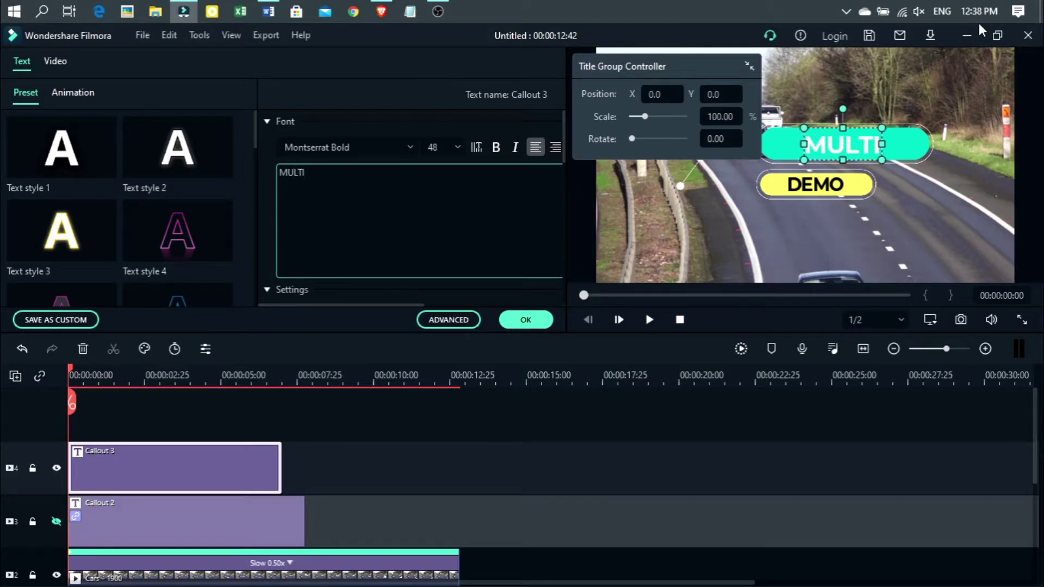
text(PLE)
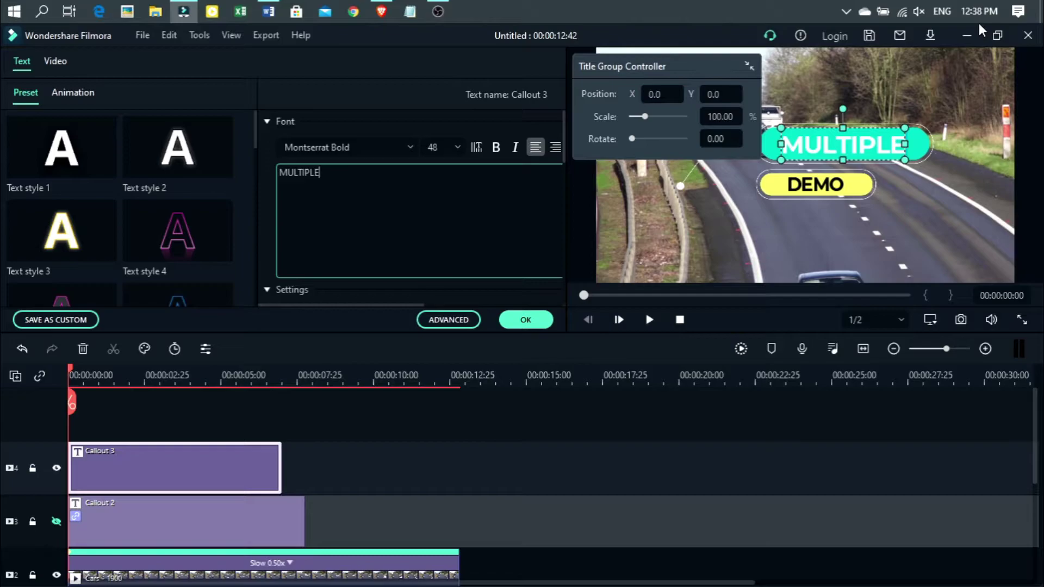
click(542, 326)
- Replace the secondary text of the Callout 3 title with "OBJECTS"
click(778, 191)
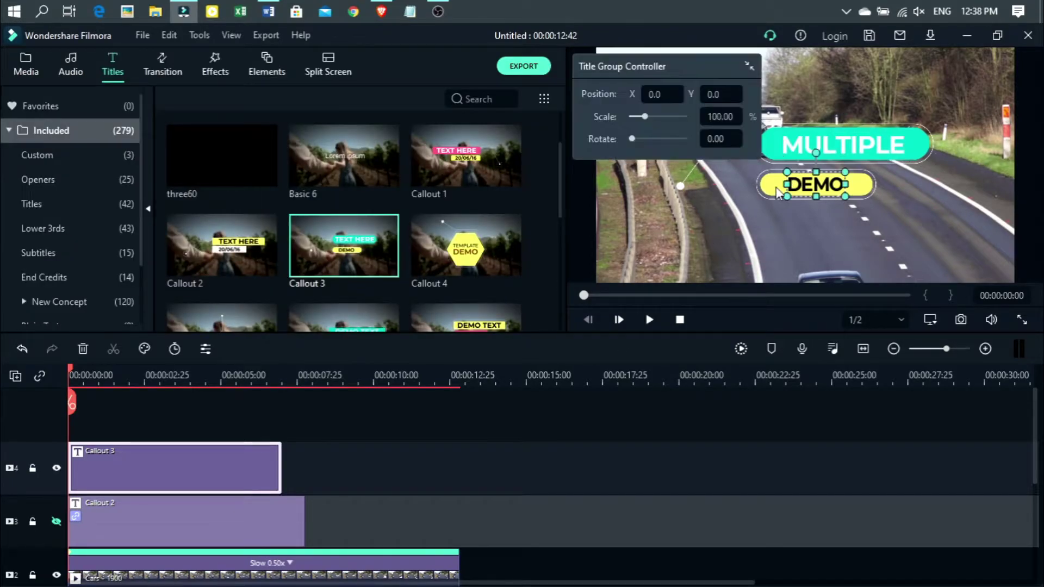
double_click(796, 184)
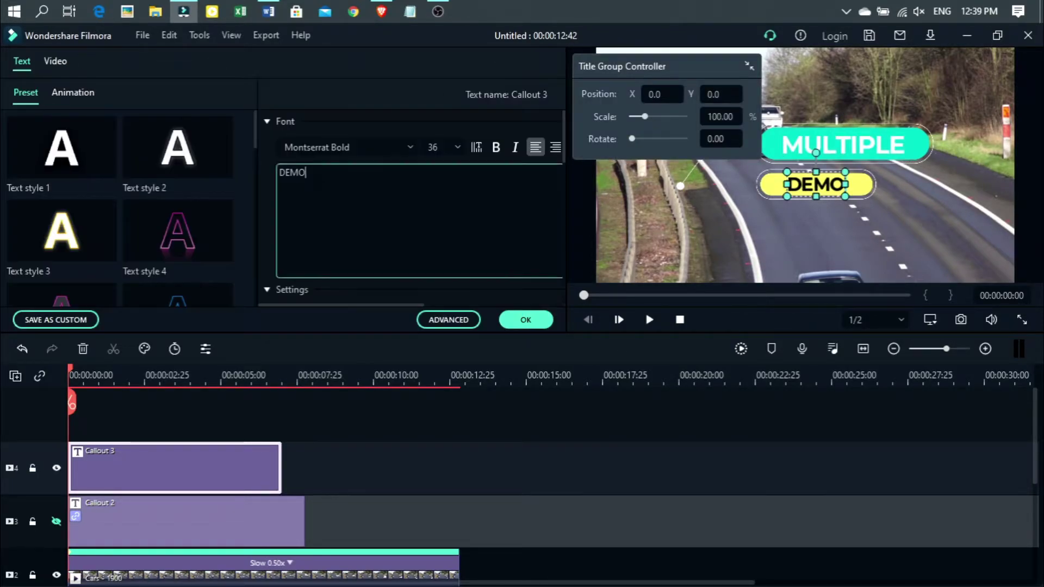
text(OB)
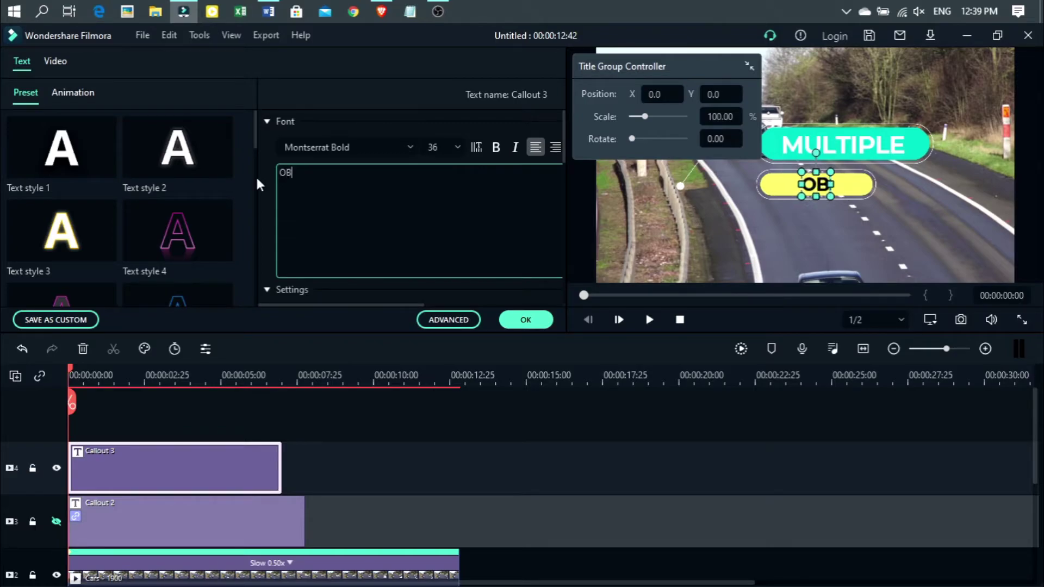
text(JECT)
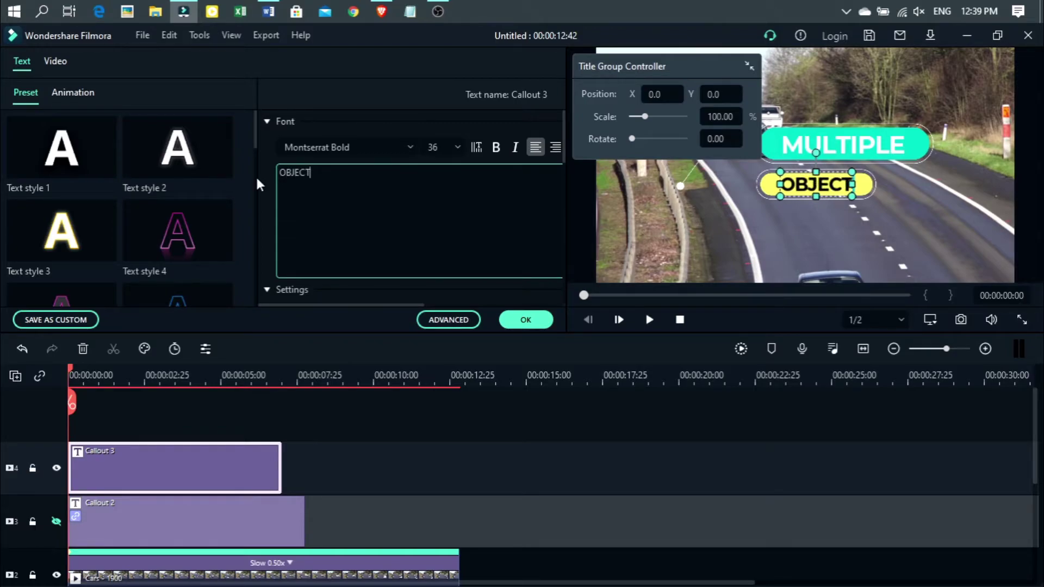
text(S)
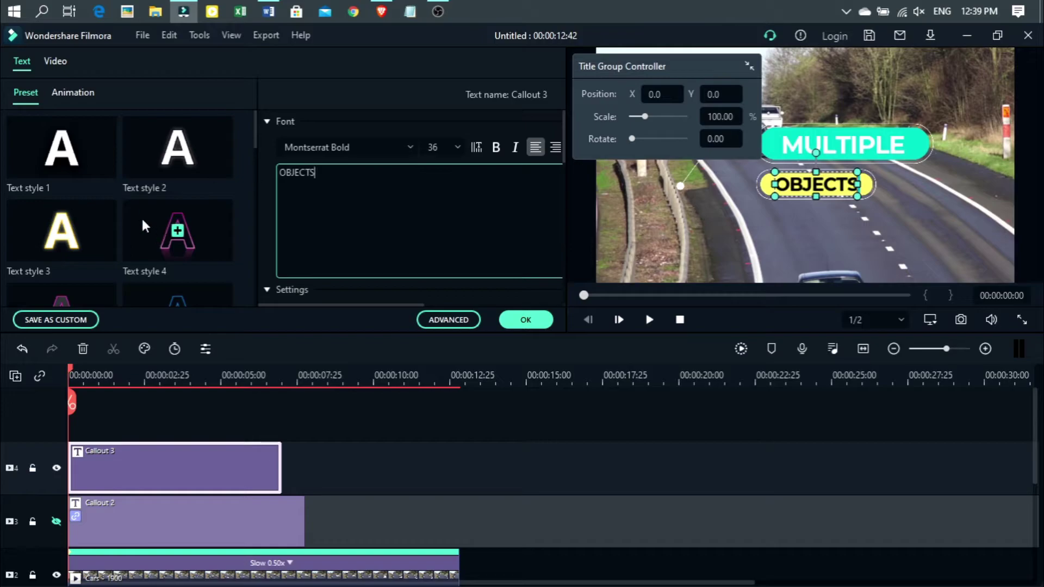
click(523, 322)
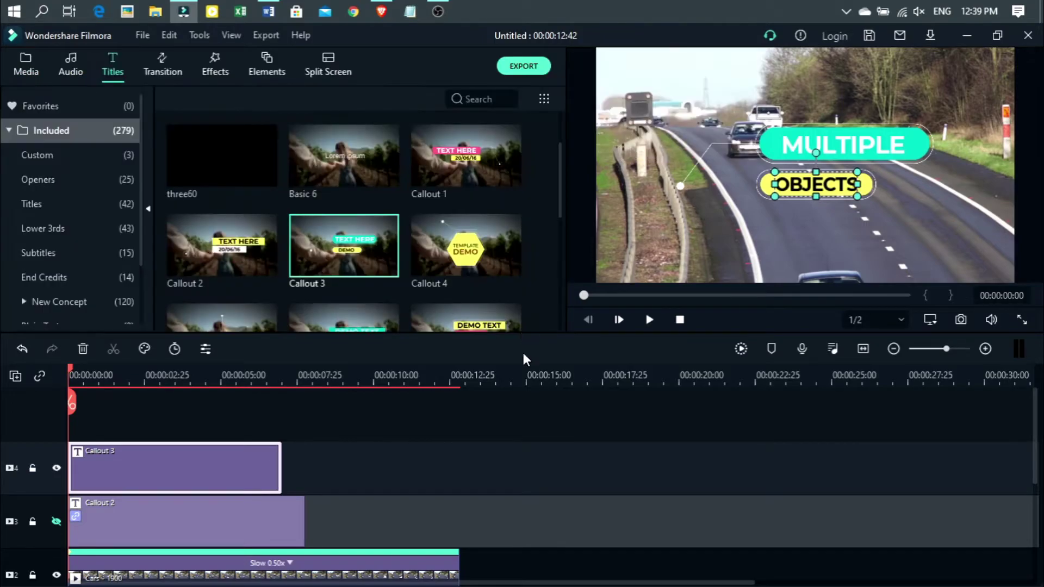
- Scale the Callout 3 title group to 75.36% and position it at X 80, Y 90 beside the white car
double_click(226, 474)
drag(673, 65, 407, 115)
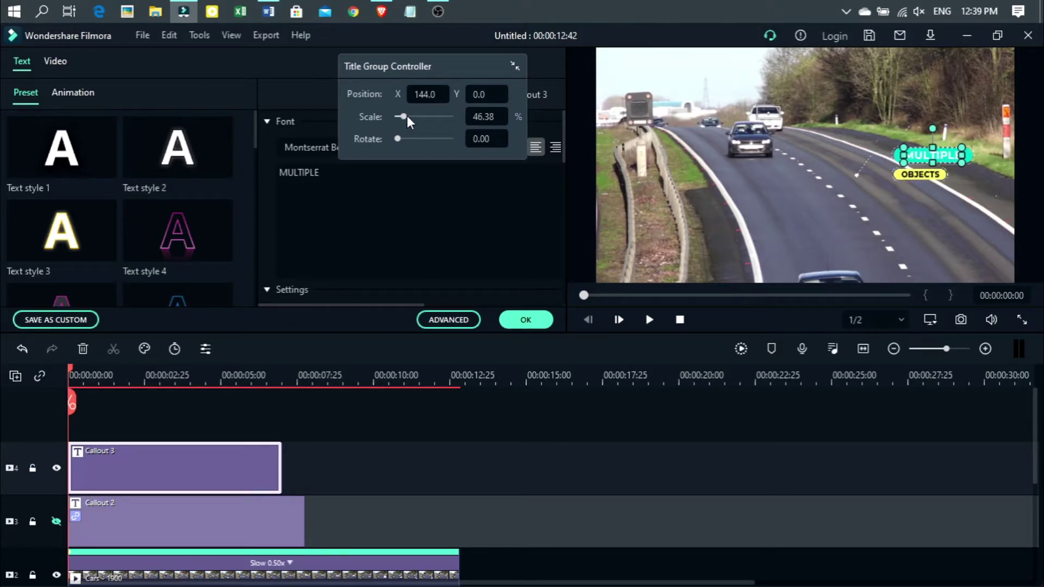
drag(484, 94, 510, 94)
drag(422, 94, 387, 94)
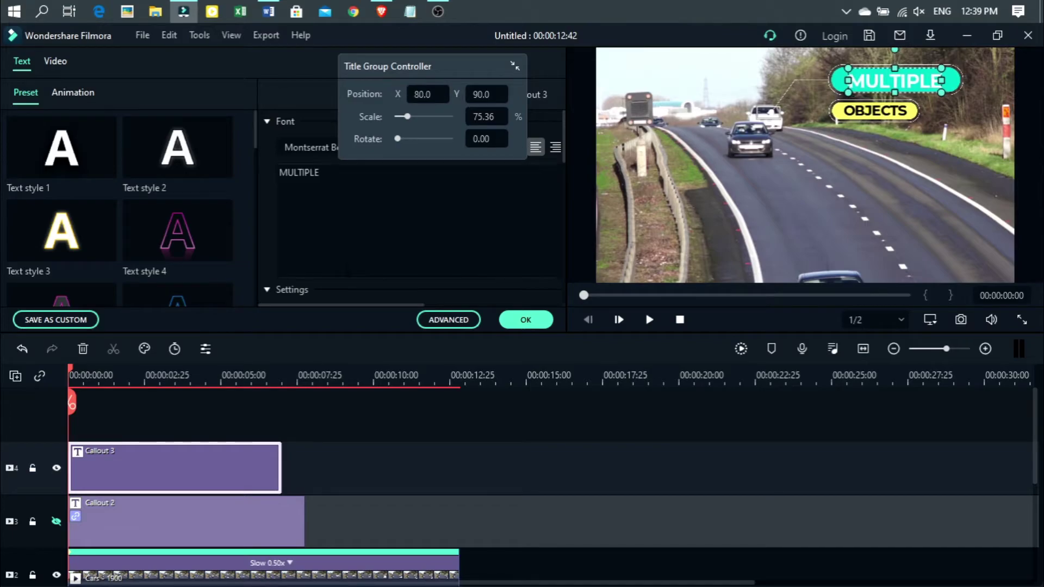
click(527, 321)
- Link the motion tracking of the video track 2 clip to the Callout 3 title
scroll(506, 489, down, 1)
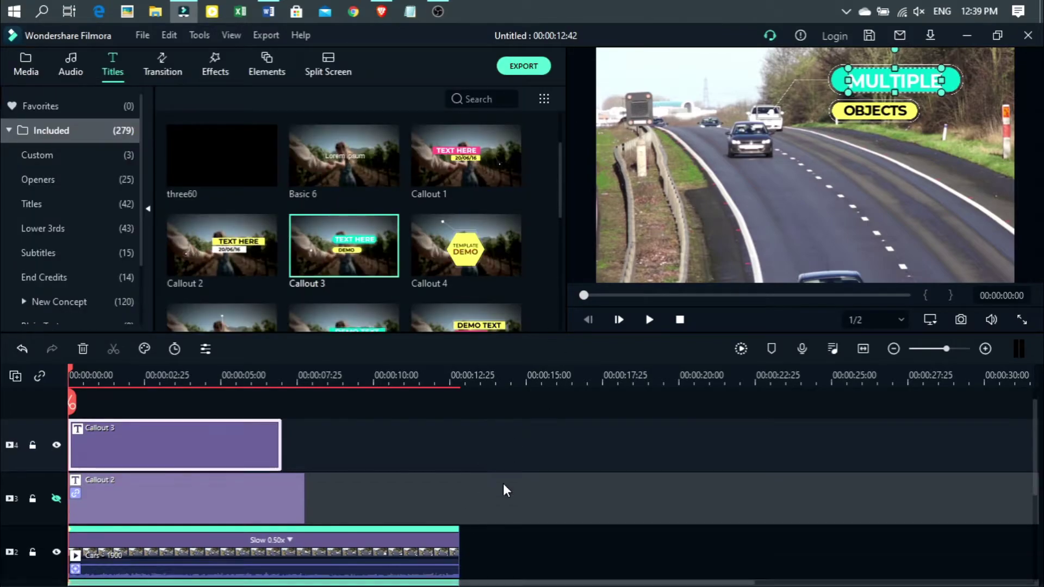
click(180, 546)
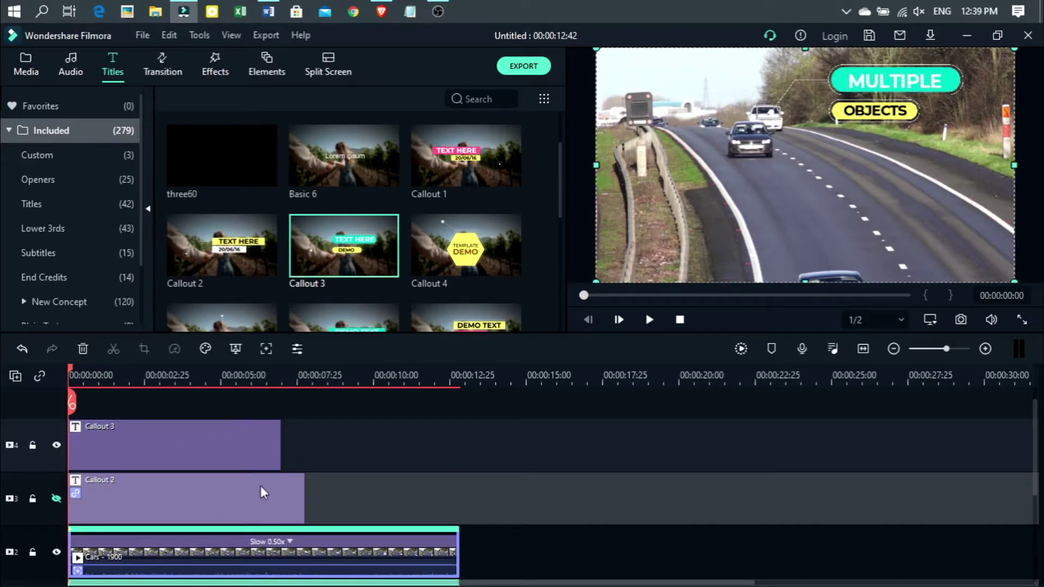
double_click(246, 549)
click(307, 245)
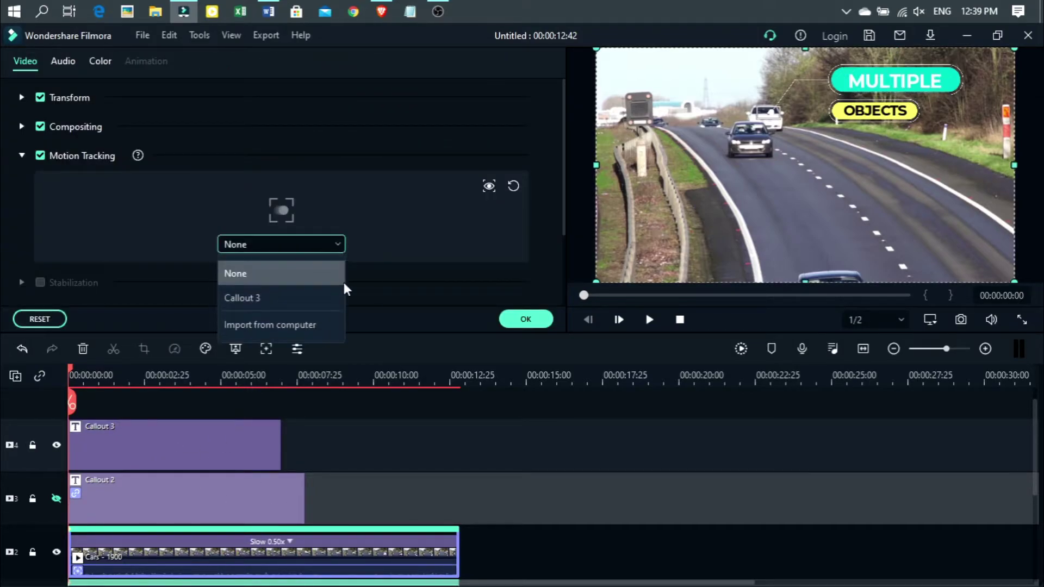
click(297, 304)
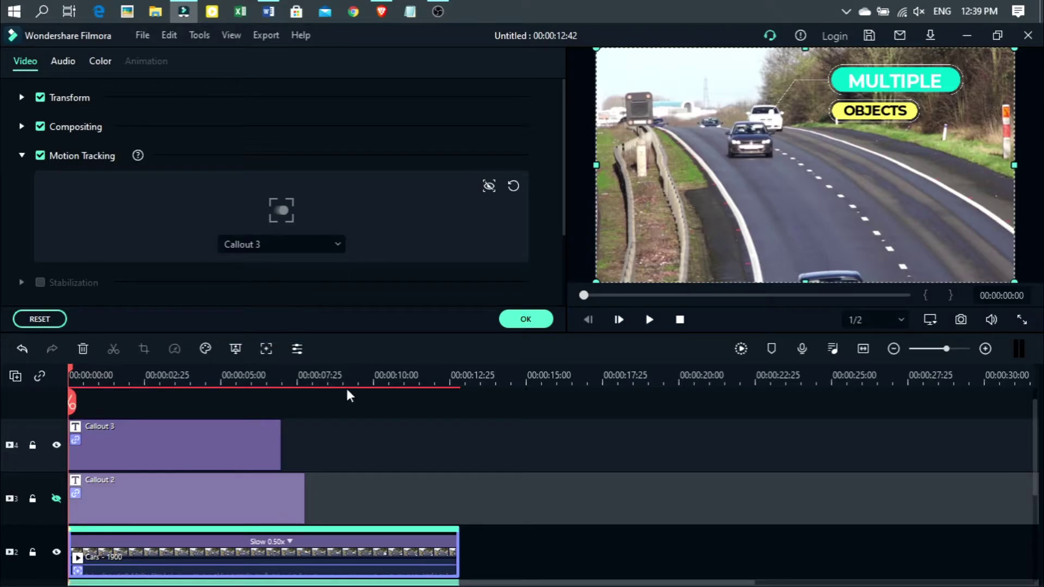
click(541, 325)
- Show video tracks 1 and 3 again
scroll(315, 468, down, 2)
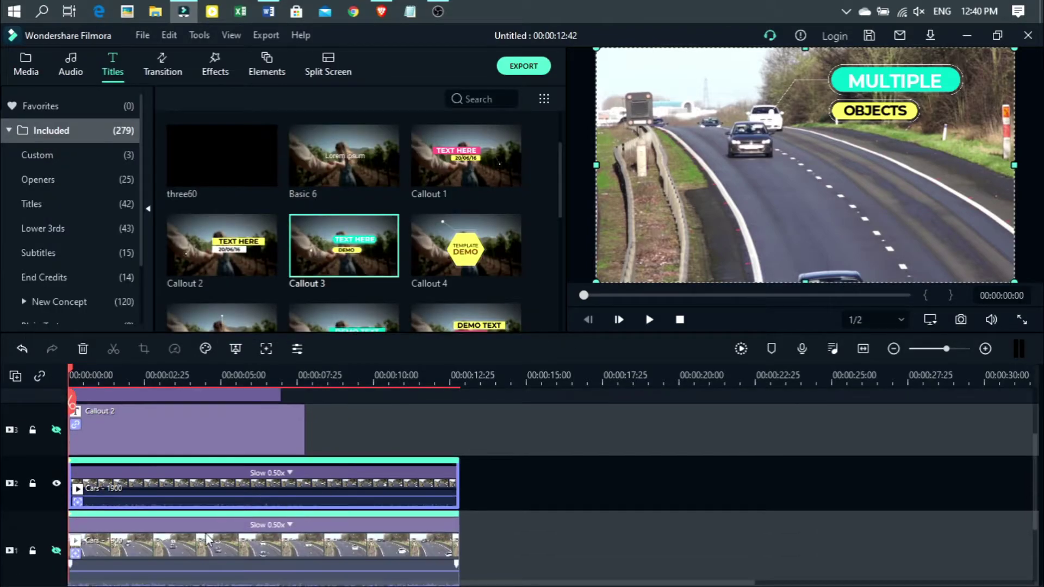
click(56, 430)
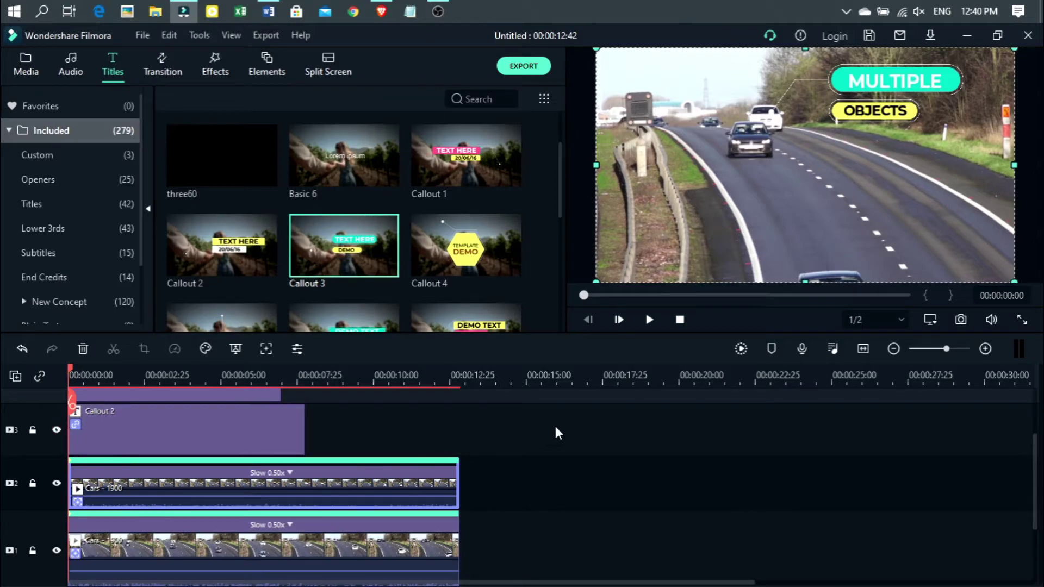
scroll(543, 427, up, 2)
- Preview the tracked callouts up to 00:00:08:42 and extend the end of the Callout 3 title to that point
click(643, 321)
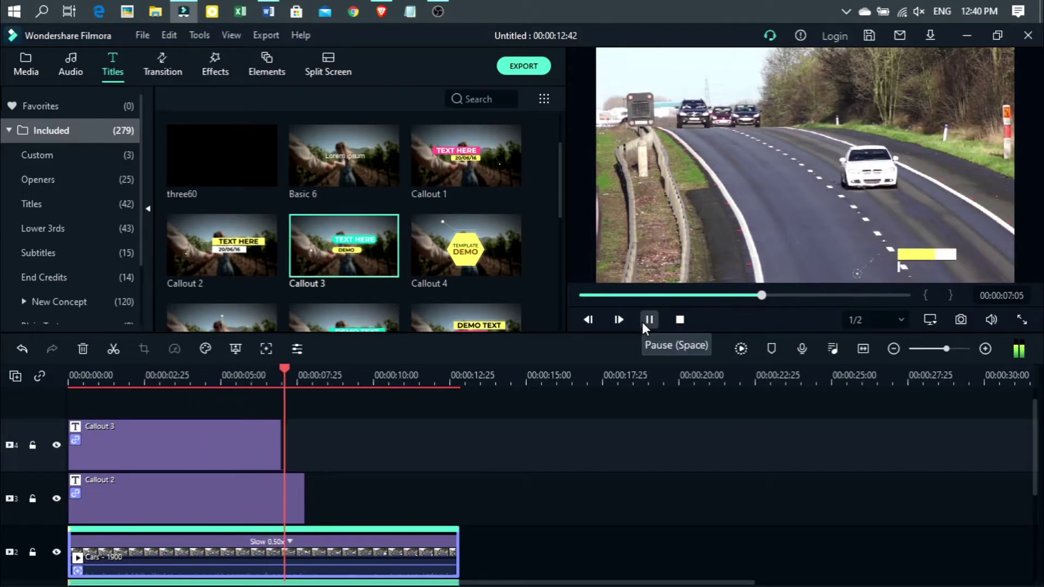
click(648, 321)
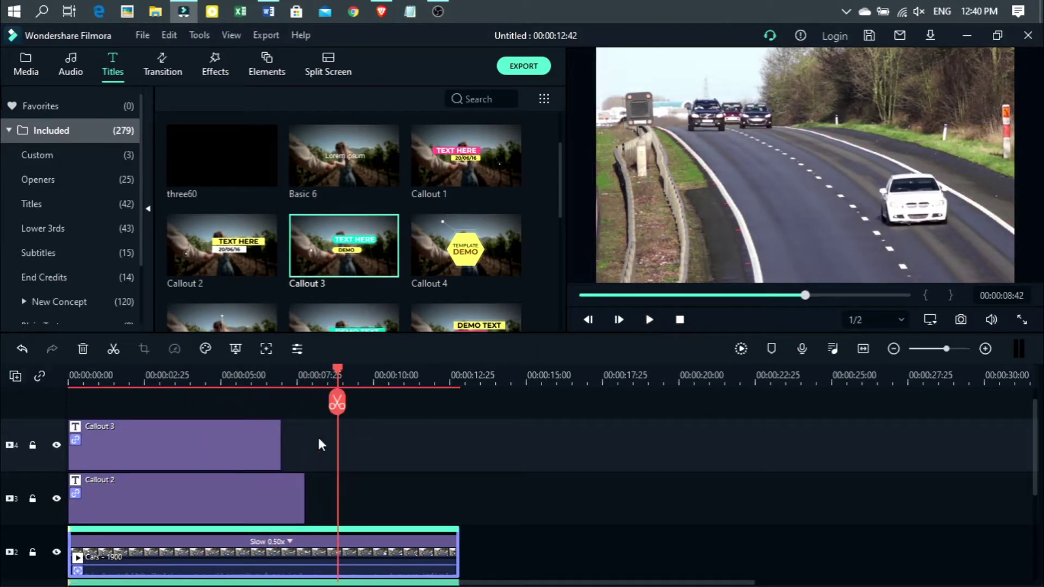
drag(280, 449, 337, 447)
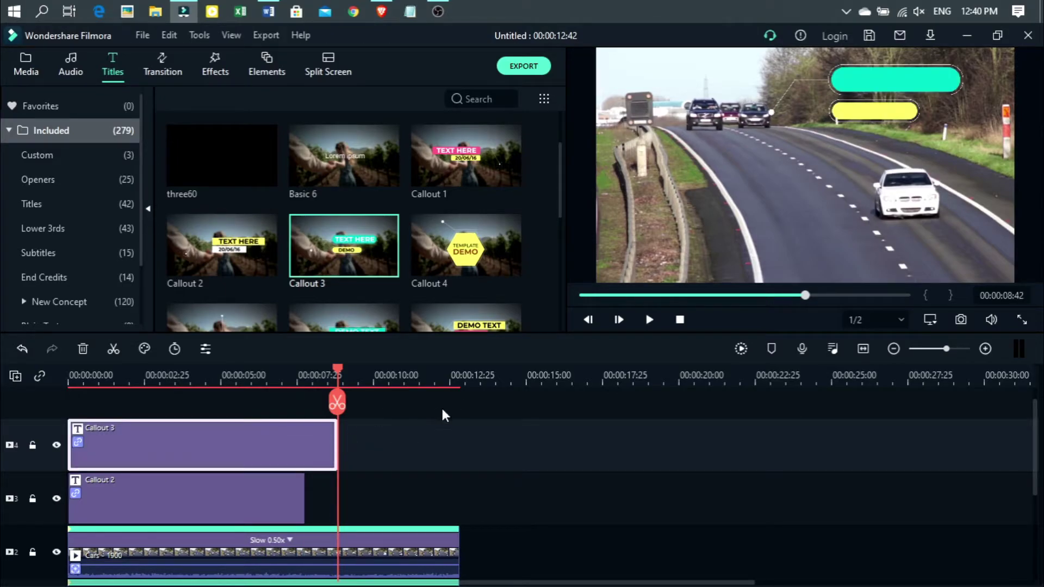
- Play the sequence from the start to check how both callouts follow their cars, then move back to 00:00:07:03
drag(333, 367, 64, 377)
click(648, 320)
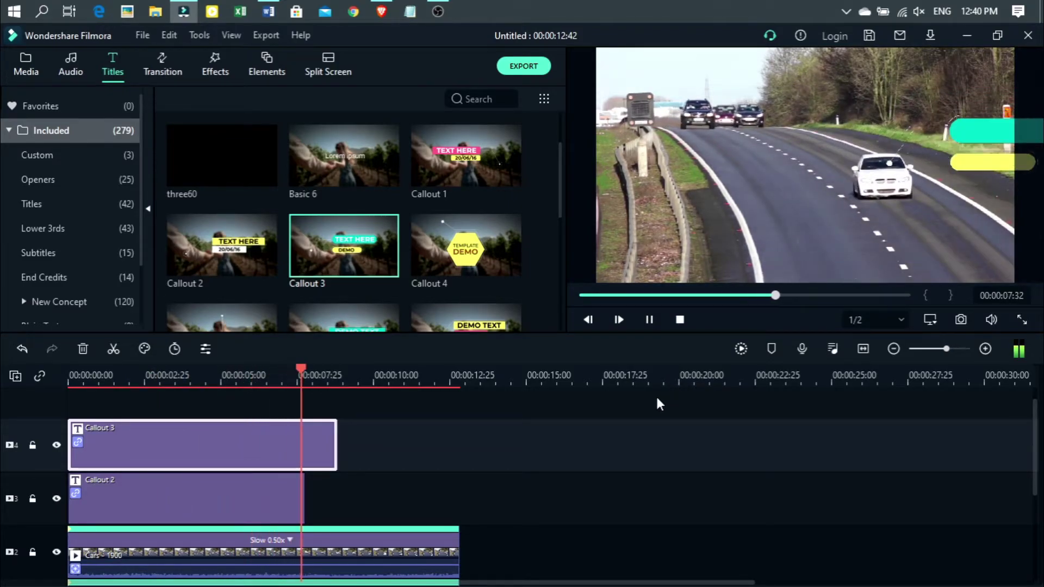
click(649, 320)
drag(368, 364, 283, 372)
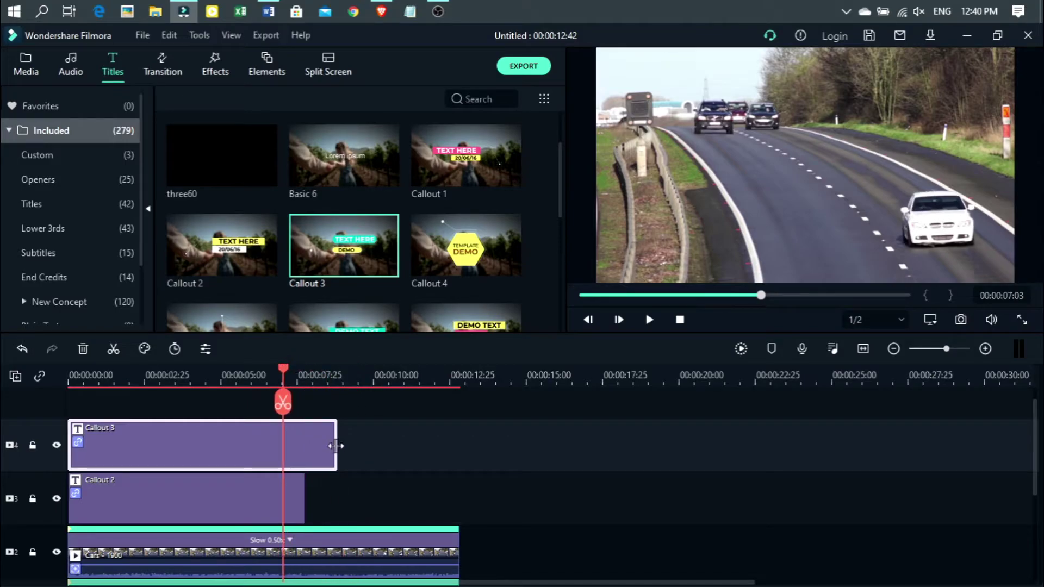
- Adjust the end of the Callout 3 title so it finishes slightly after the end of Callout 2
drag(336, 444, 326, 444)
drag(553, 501, 554, 500)
click(372, 416)
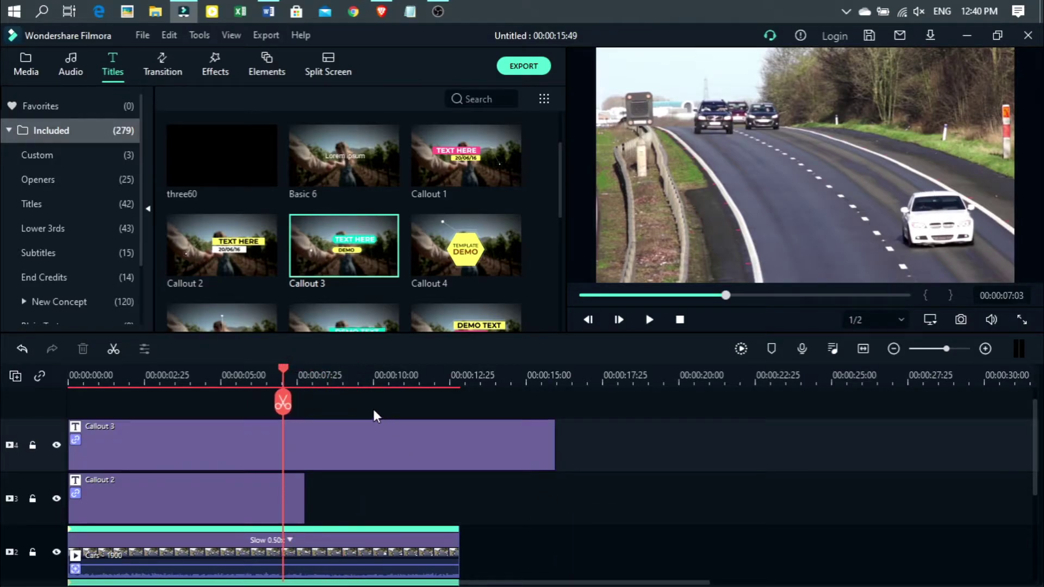
click(370, 449)
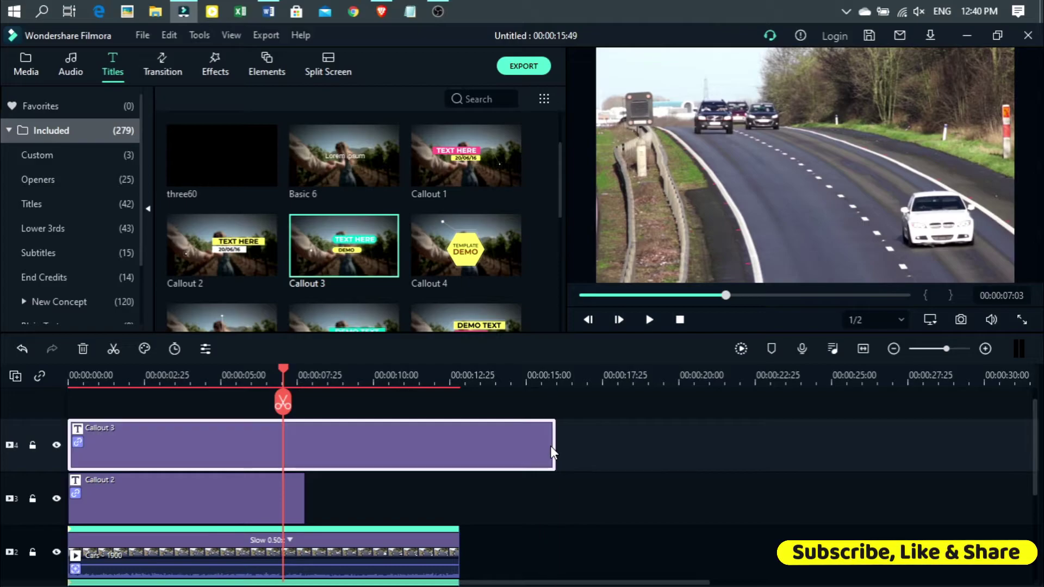
drag(554, 445, 337, 424)
click(696, 450)
- Split both Cars - 1900 clips at 00:00:09:43 and delete the parts after the cut
scroll(402, 434, down, 1)
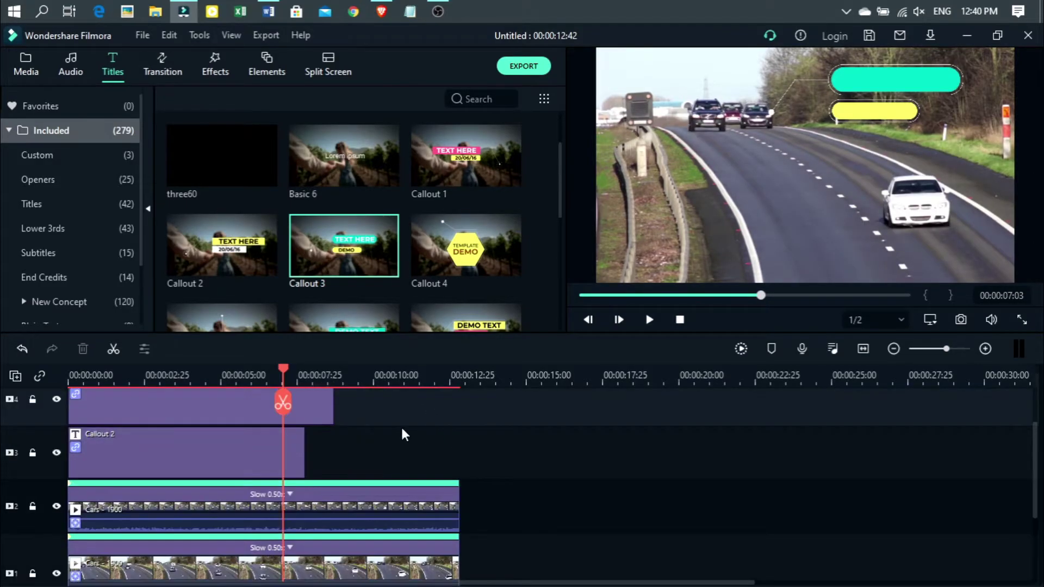
drag(281, 366, 370, 400)
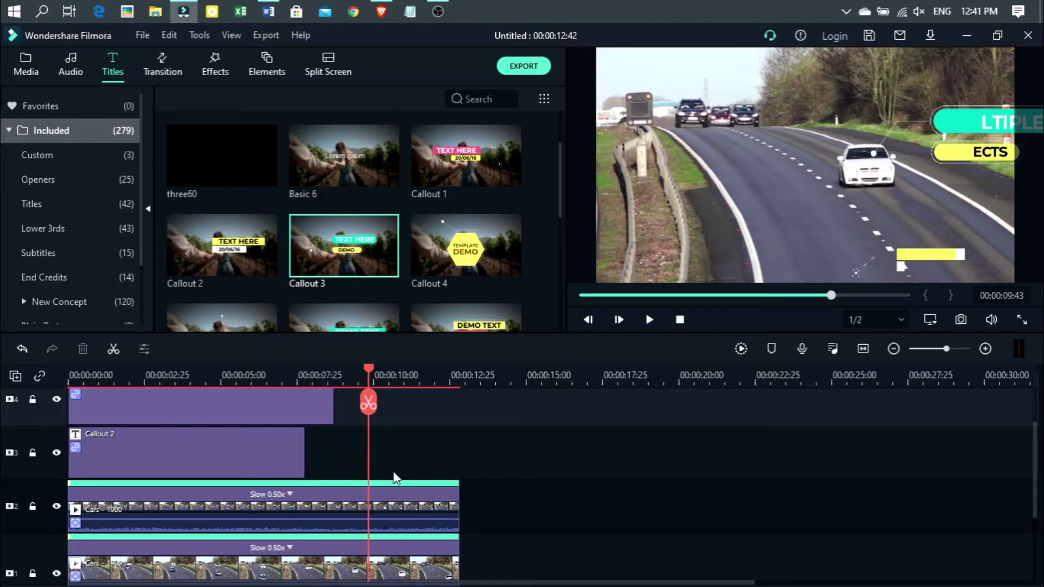
click(368, 407)
drag(466, 480, 432, 570)
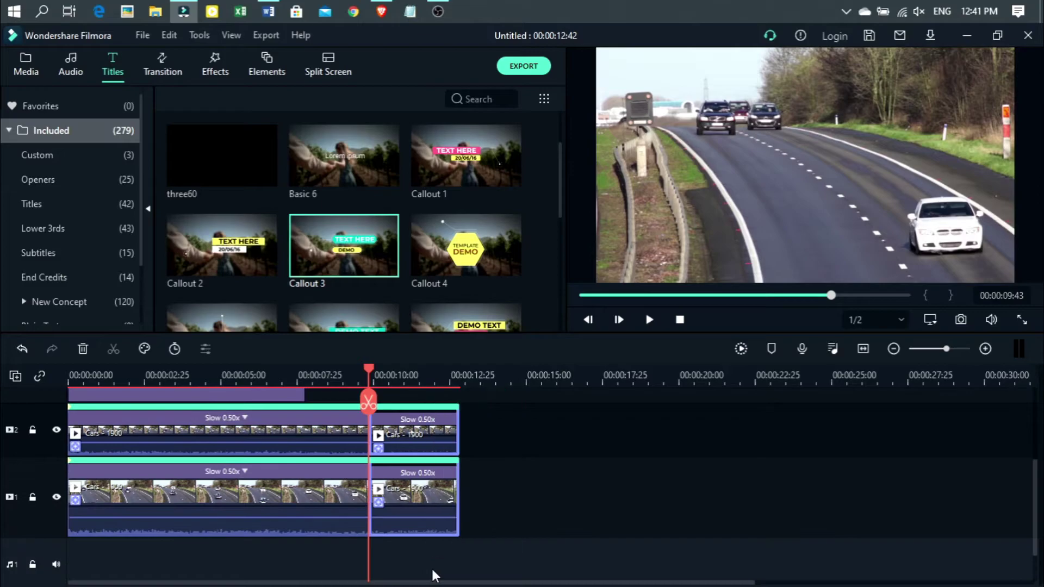
key(Delete)
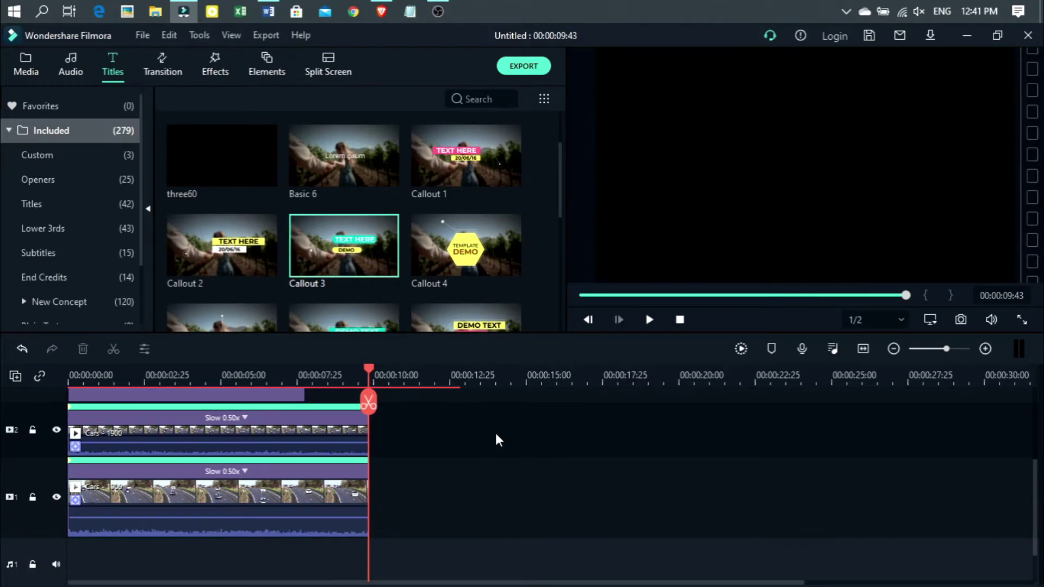
- Play the whole trimmed sequence from the beginning to check both tracked callouts
key(Home)
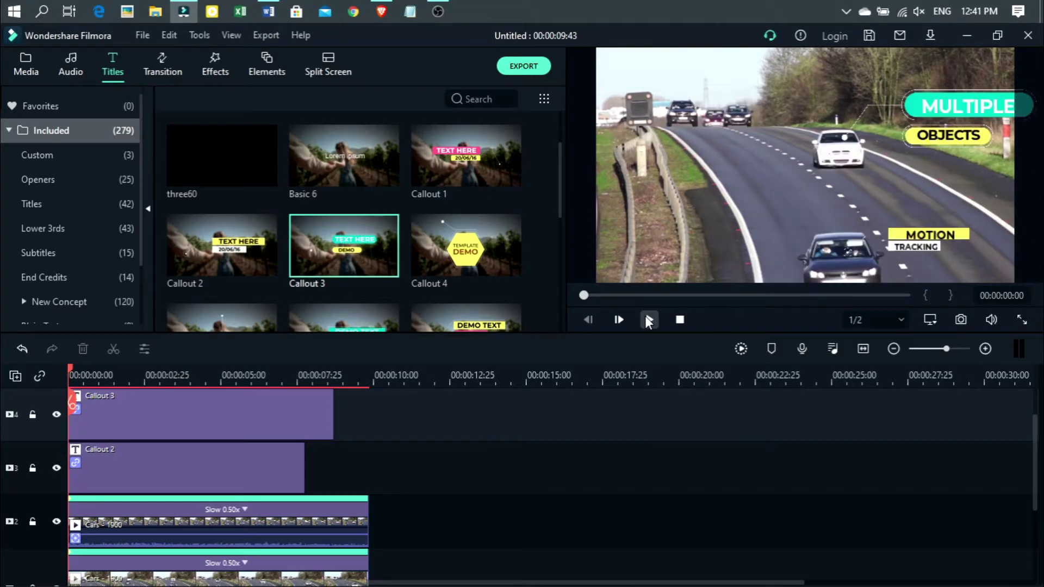
click(648, 321)
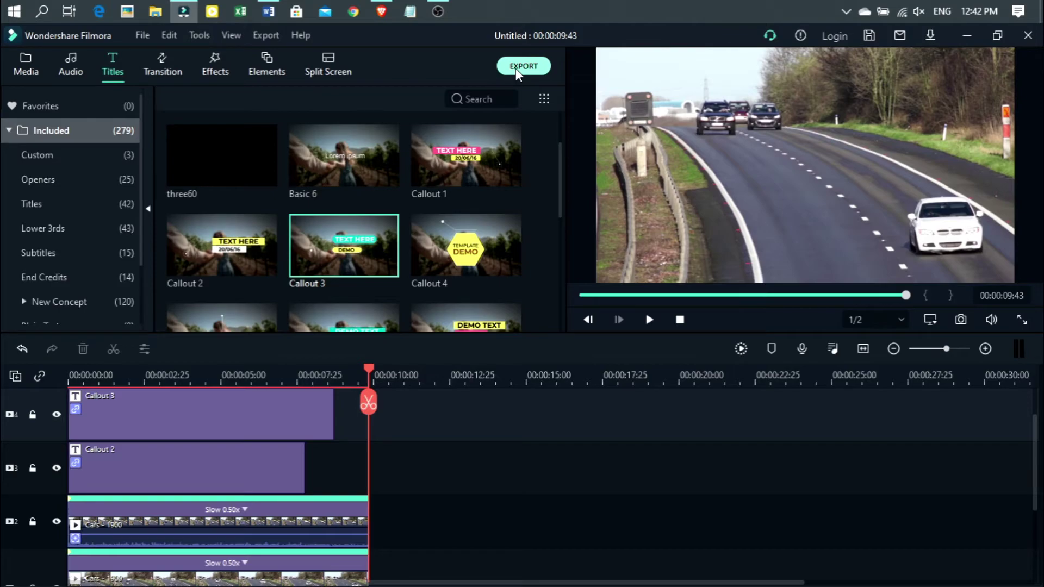
- Open the export settings for a local MP4 file and name the video MOTION TRACKING
key(ctrl+e)
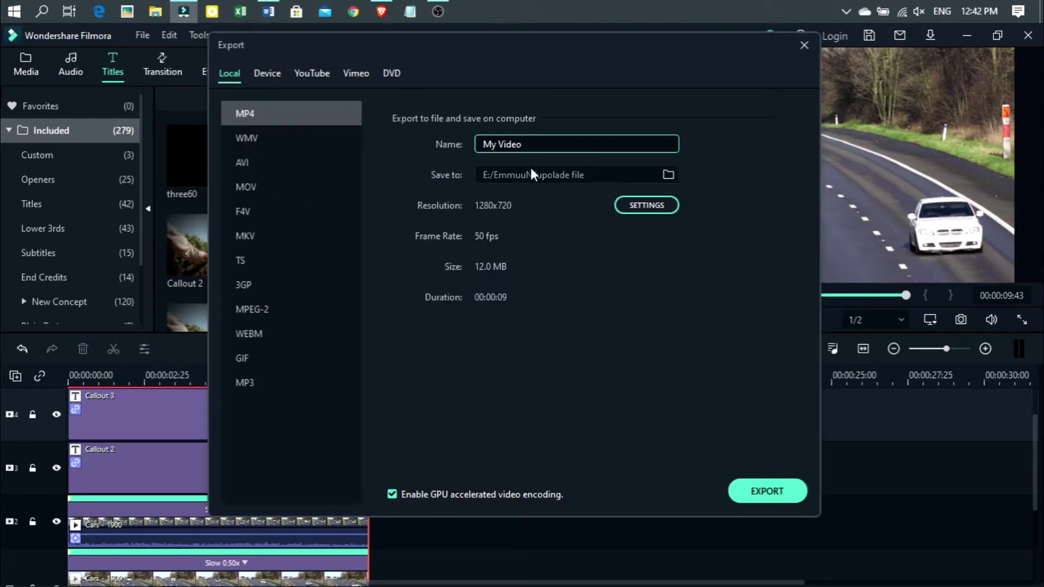
key(BackSpace)
key(BackSpace)
key(BackSpace)
key(BackSpace)
key(BackSpace)
key(BackSpace)
key(BackSpace)
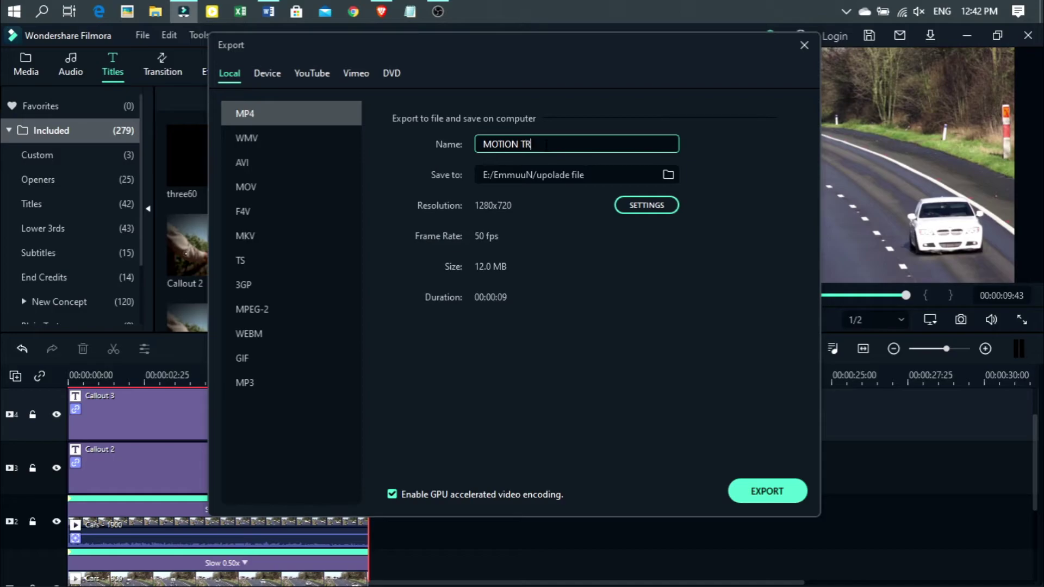
text(MOTION TRACKING)
- Review the MP4 quality, video and audio settings, accept them as they are, and start exporting the video
click(658, 207)
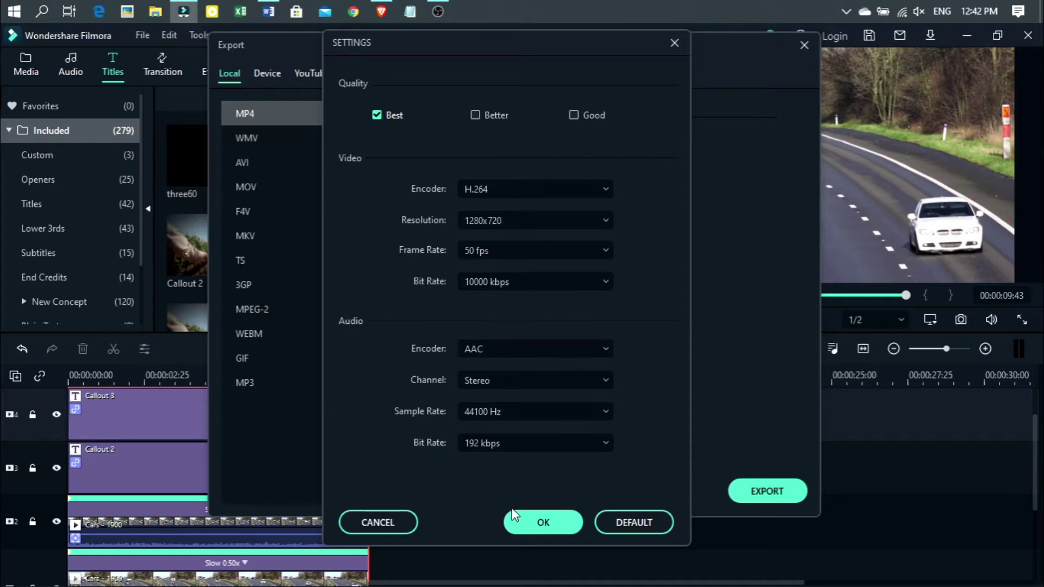
click(520, 525)
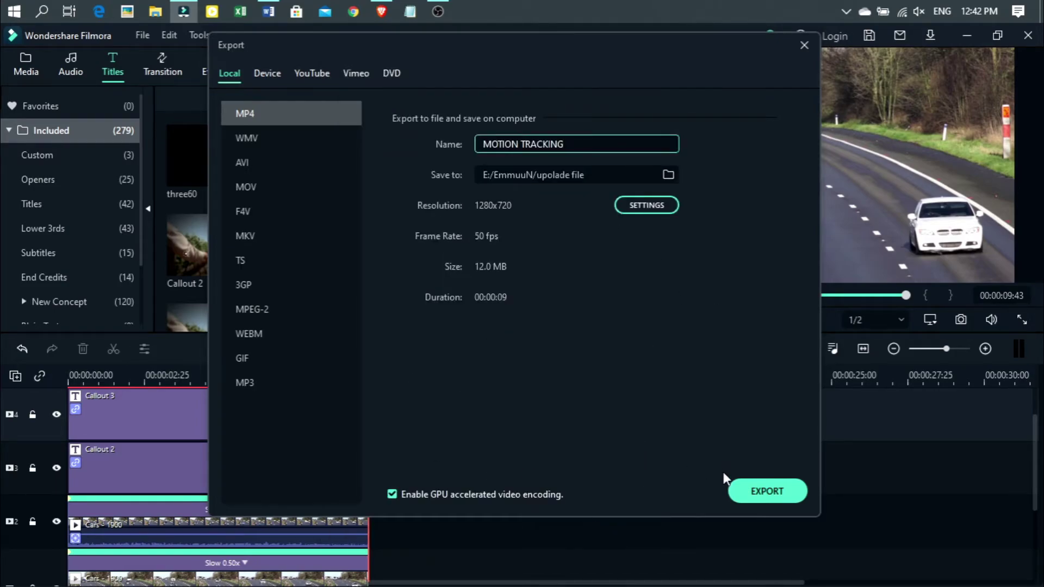
click(763, 491)
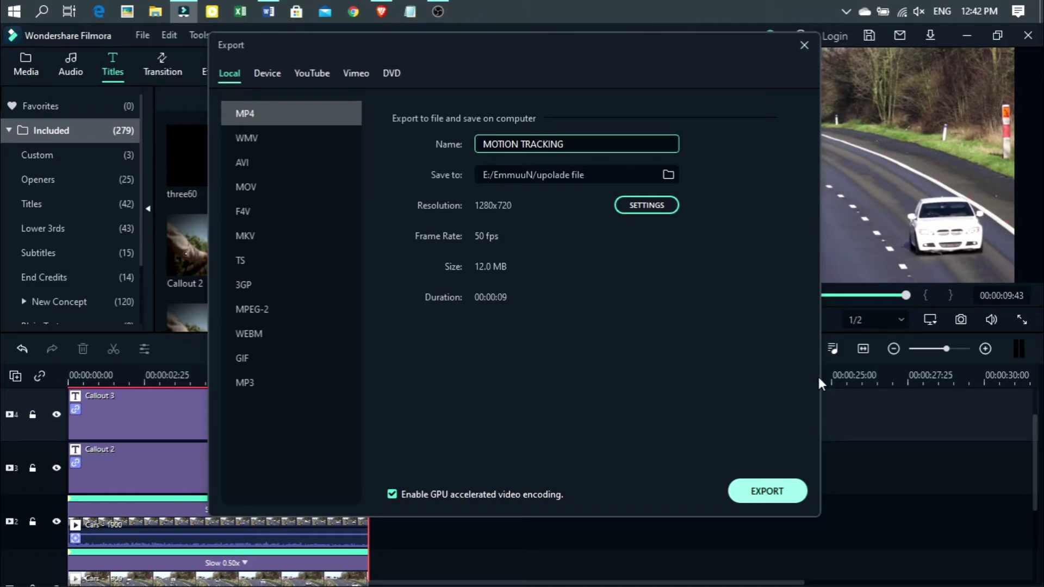
click(768, 489)
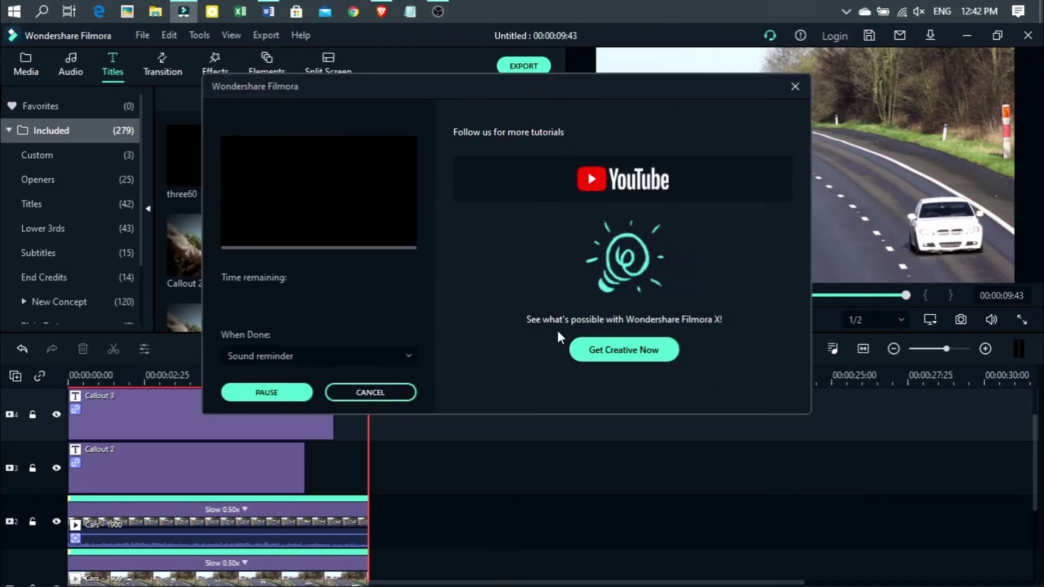